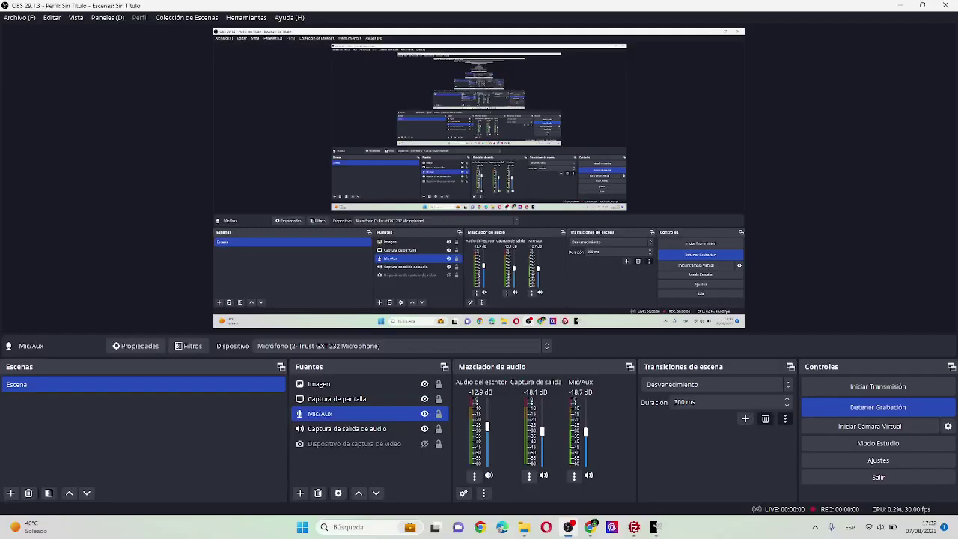
Step: Bring GIMP in front of OBS Studio, showing the black 1080x1920 'youtube 1 reel' canvas
left_click(654, 527)
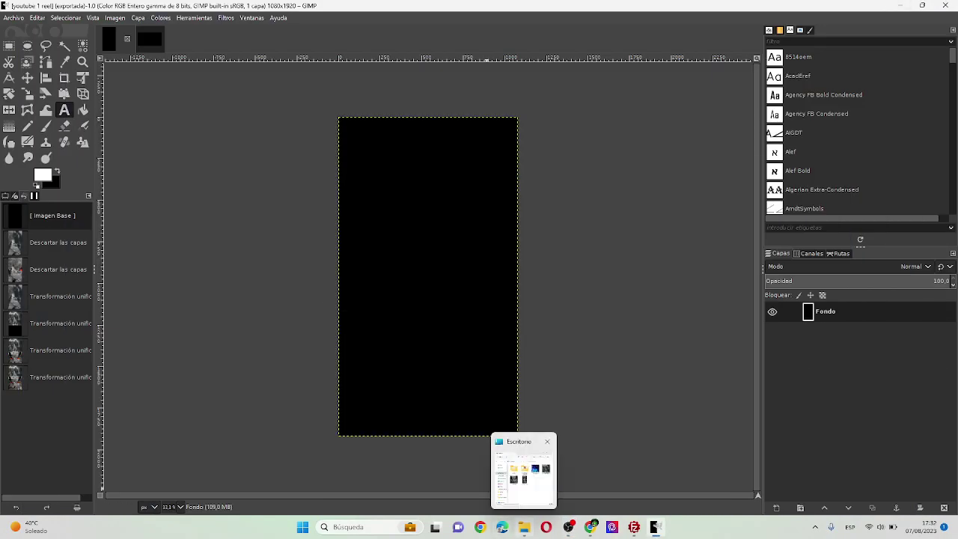
Step: Drag YOUTUBE1.png from the Desktop folder onto the canvas as a layer above the black background
left_click(524, 527)
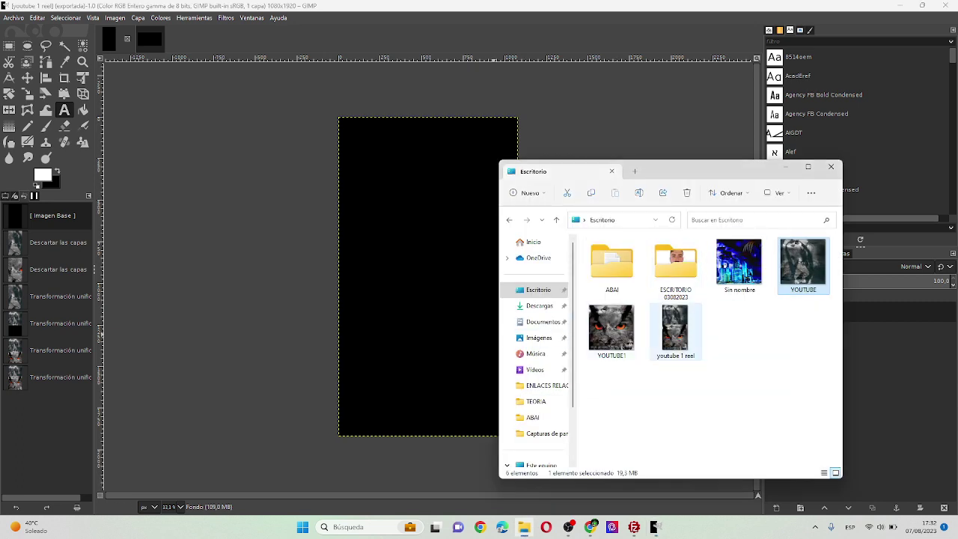
left_click(611, 330)
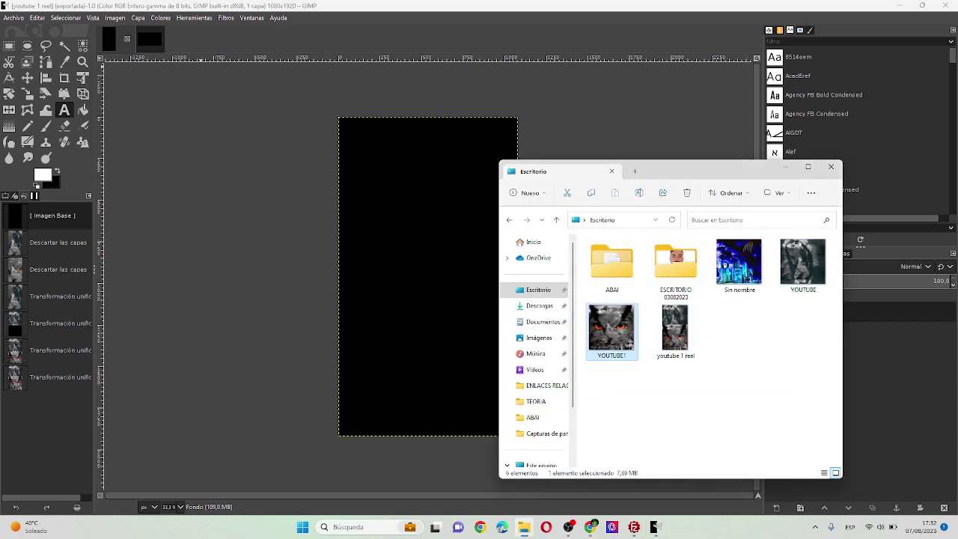
left_click_drag(611, 329, 419, 300)
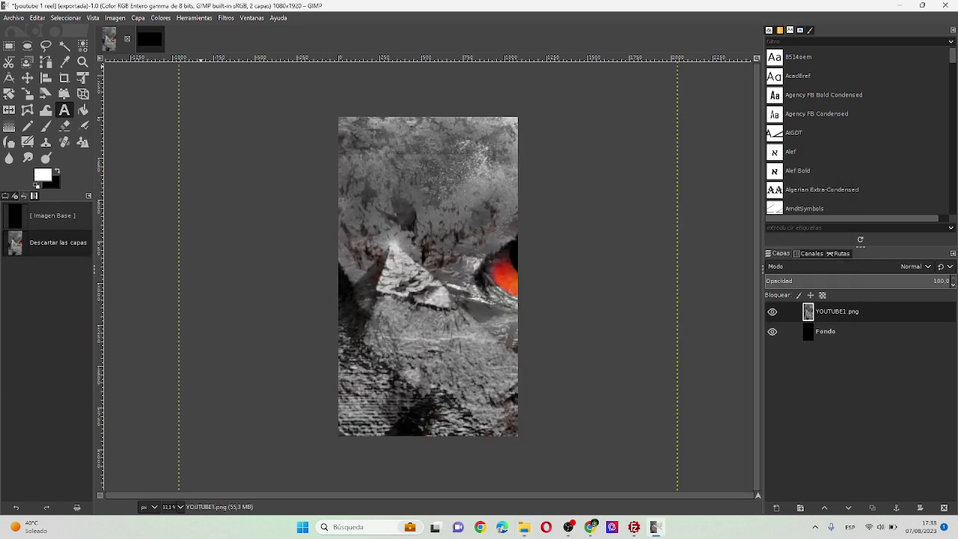
left_click(13, 17)
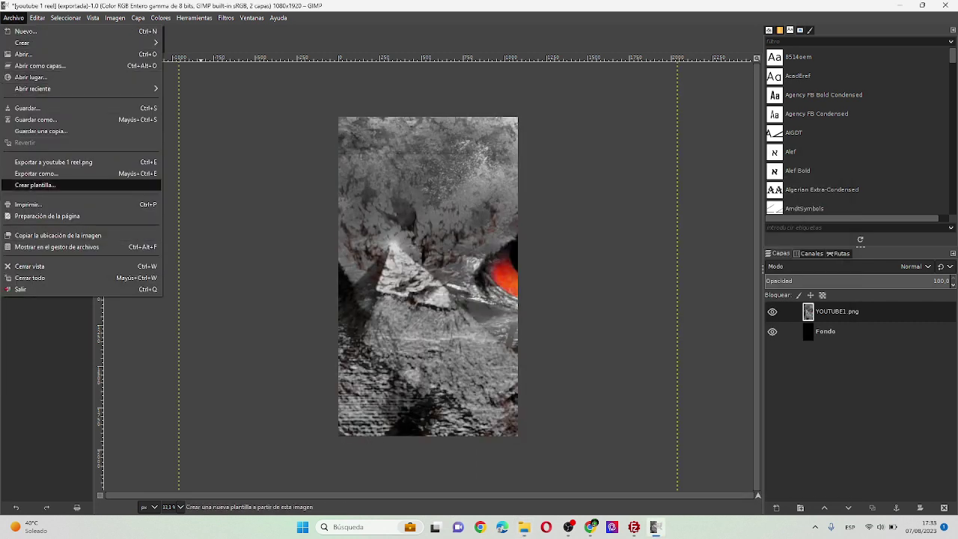
Step: Browse GIMP's menus, then show Chrome's Google results recommending 1280x720 for YouTube video
left_click(38, 17)
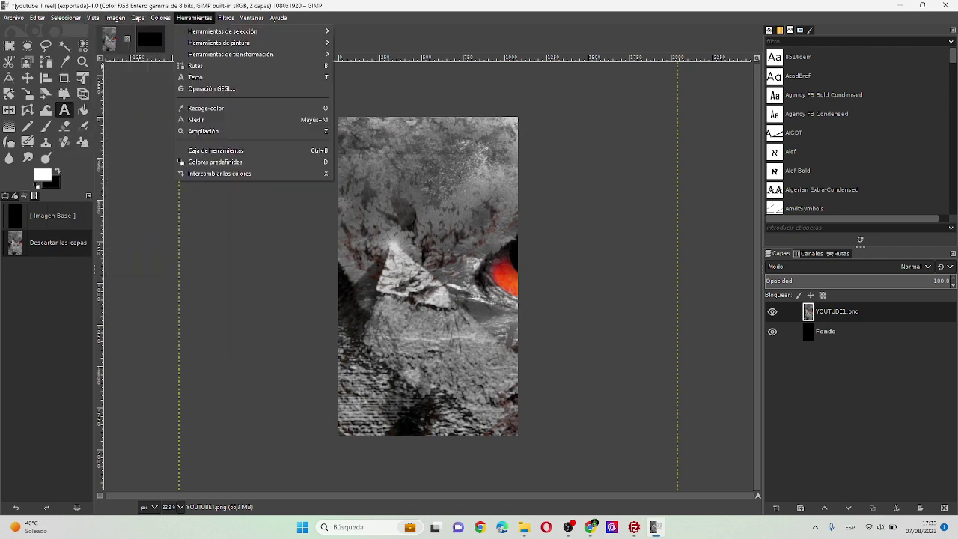
mouse_move(251, 17)
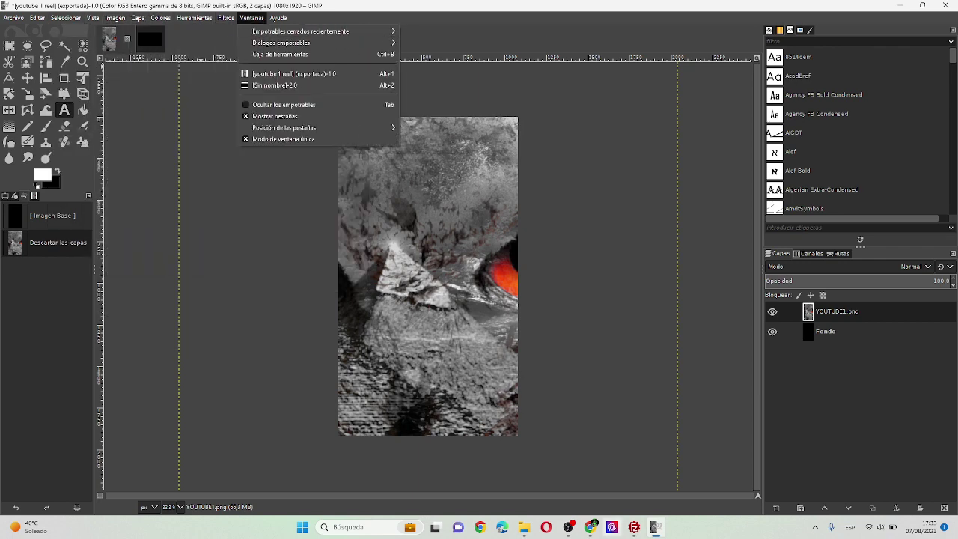
left_click(592, 526)
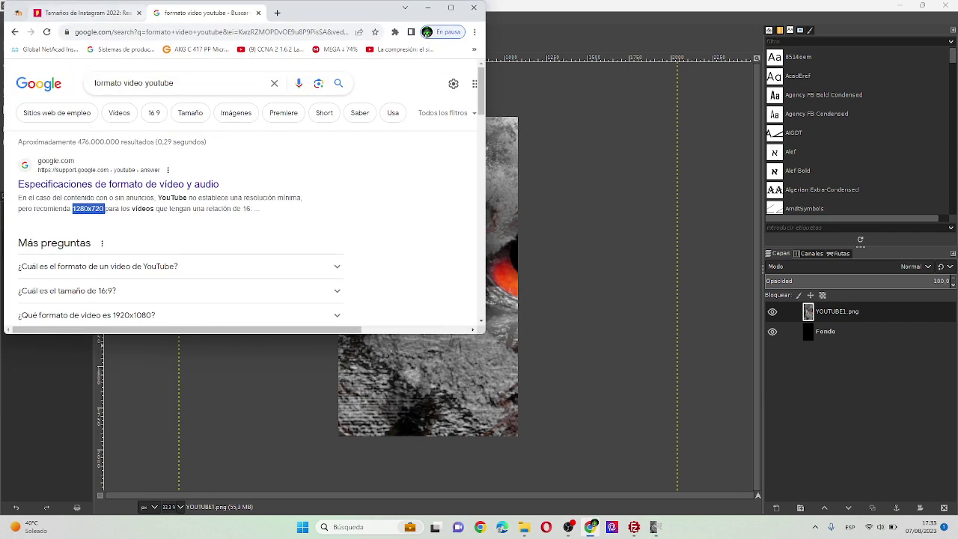
Step: Check the Instagram size guide confirming 1080x1920 for Reels, then return to GIMP
left_click(86, 13)
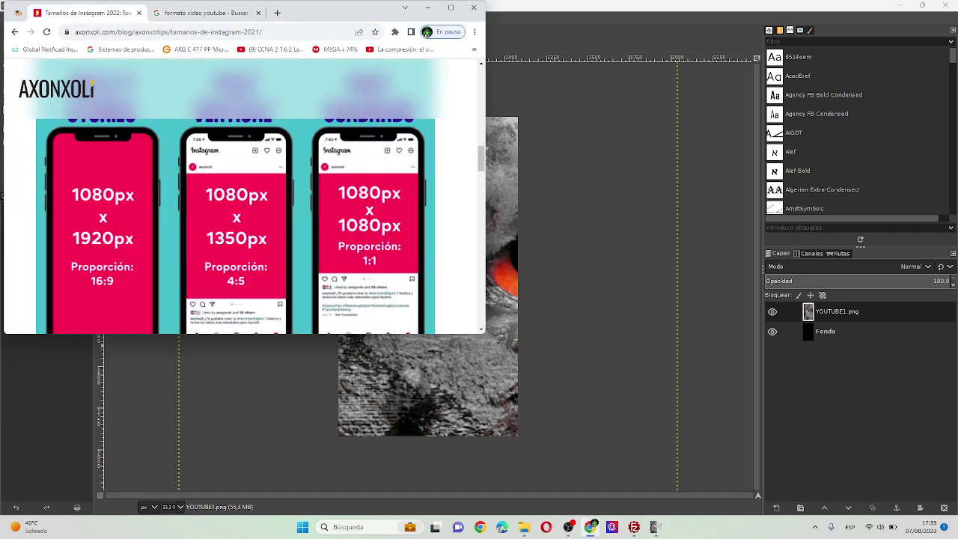
scroll(240, 224, "down", 1)
scroll(240, 224, "up", 1)
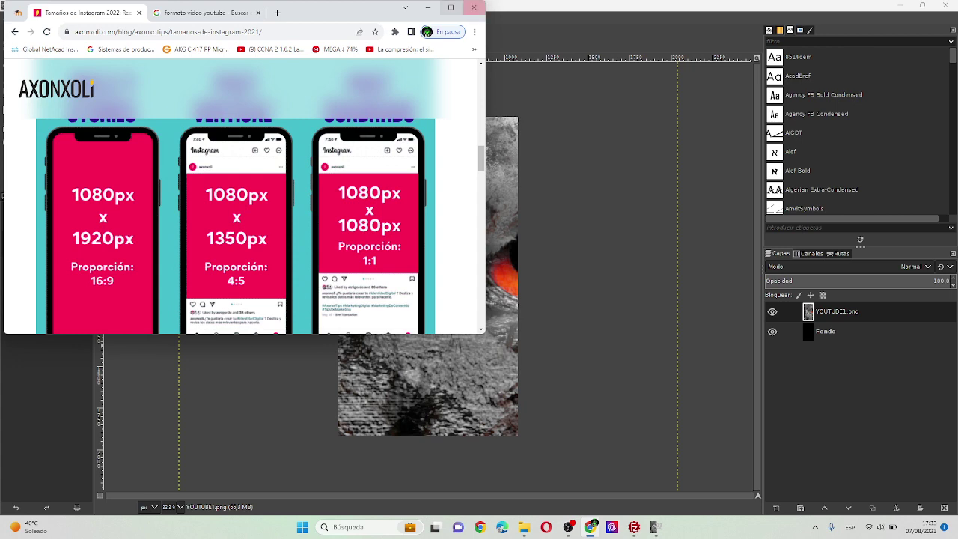
left_click(450, 7)
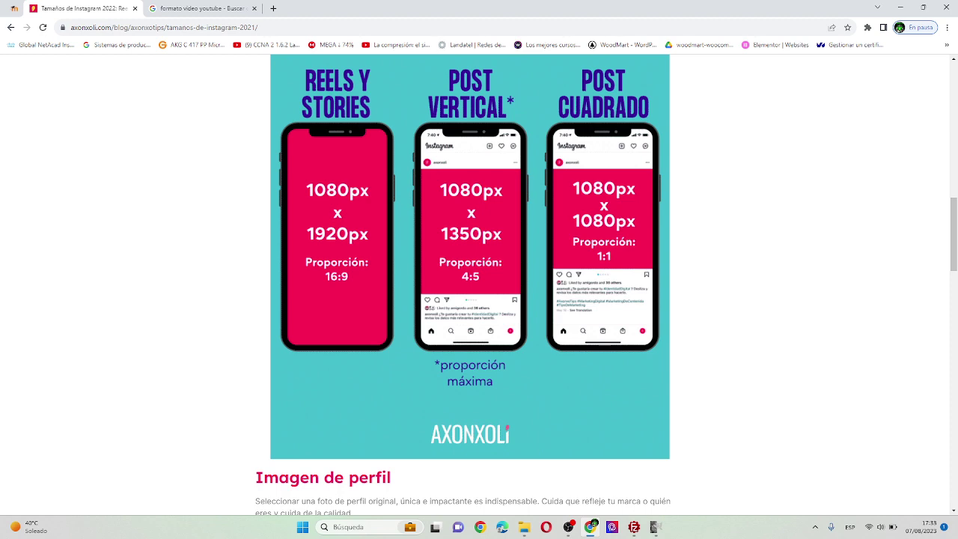
left_click(900, 6)
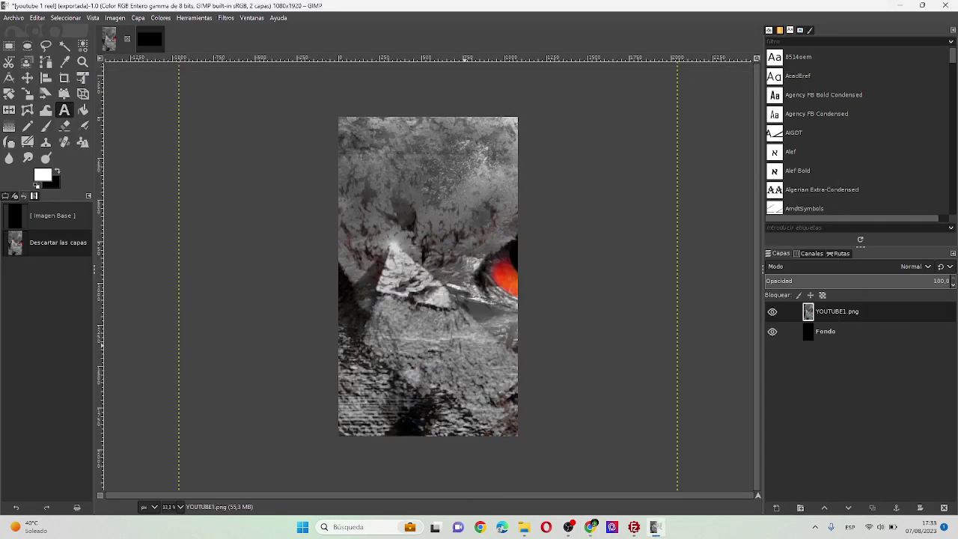
Step: Start a new 1080x1920 image, then cancel it, leaving the current image unchanged
left_click(14, 18)
left_click(30, 35)
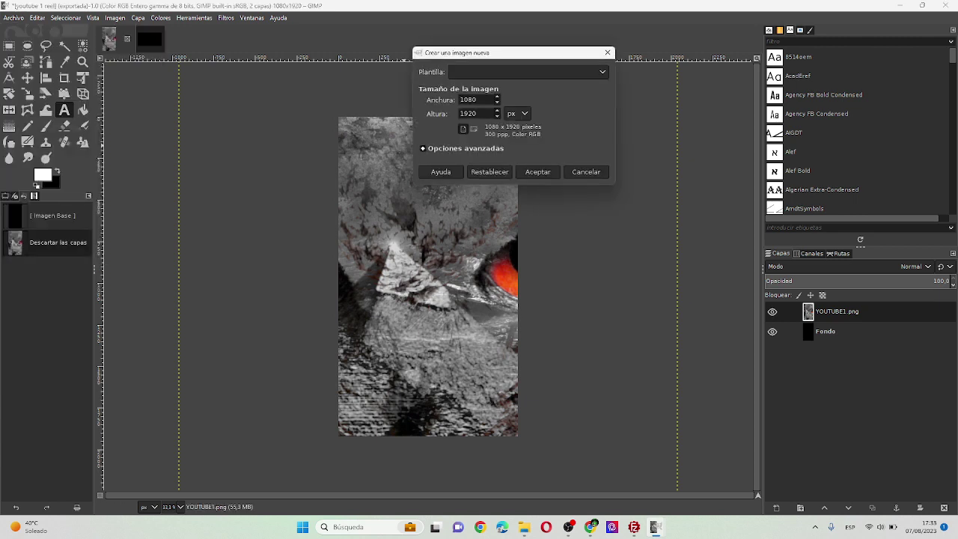
double_click(460, 99)
left_click(586, 172)
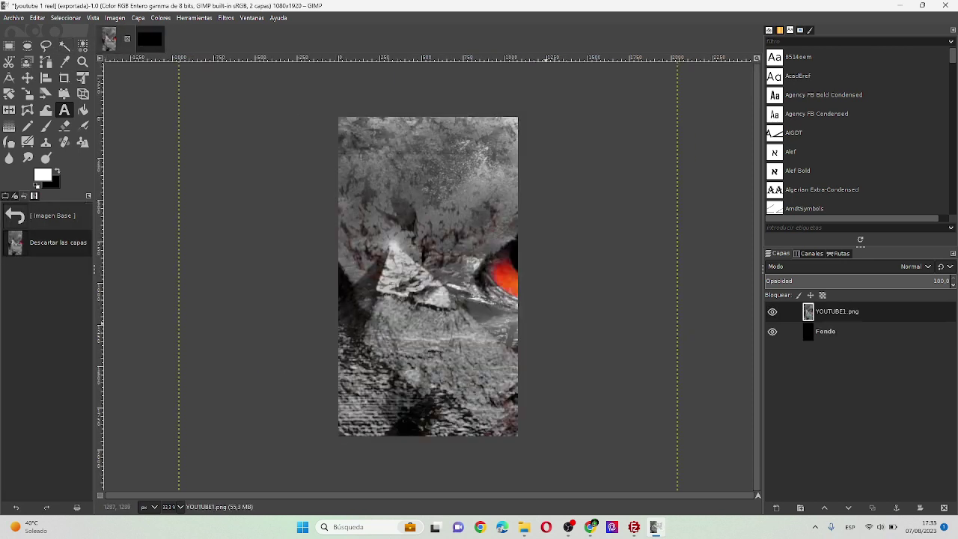
Step: Add the YOUTUBE woman collage from the Desktop as a new top layer
left_click(524, 527)
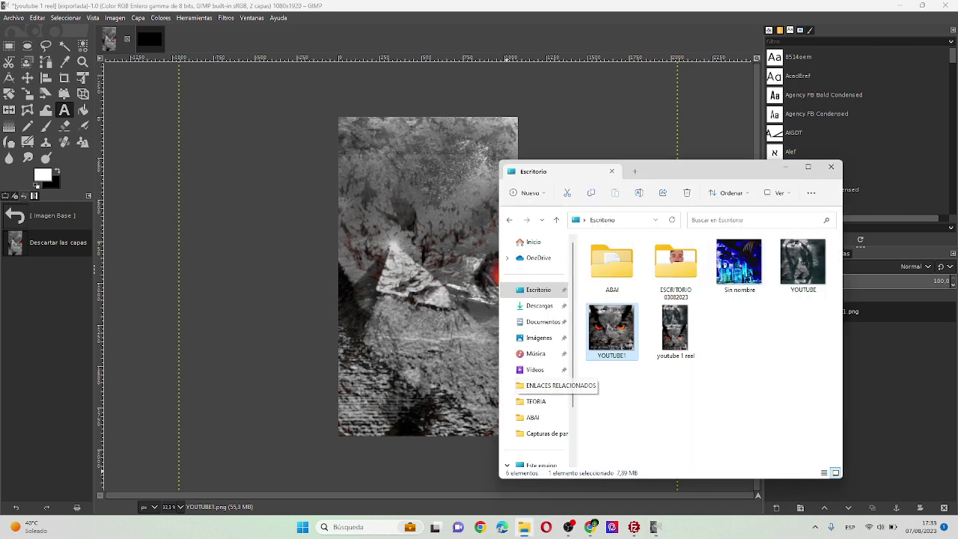
left_click(803, 264)
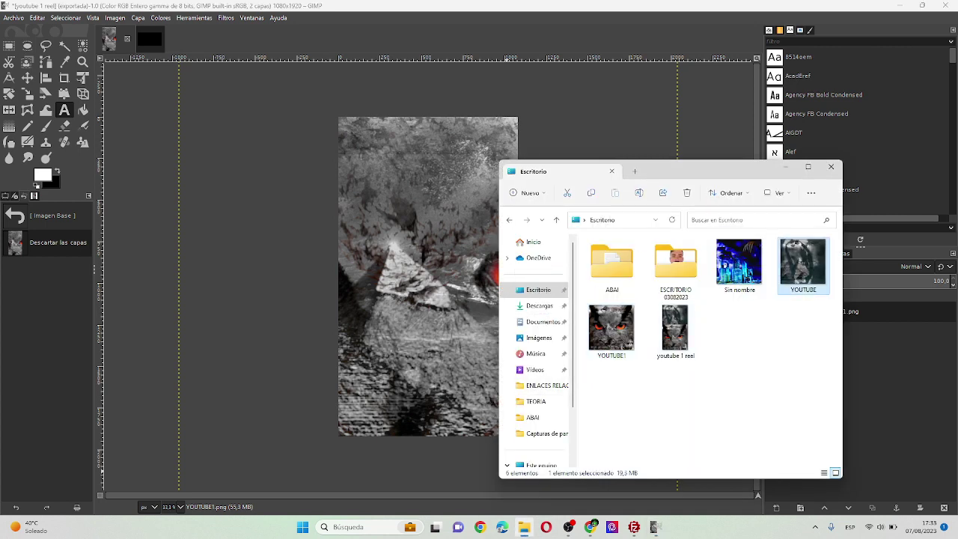
left_click_drag(803, 263, 419, 299)
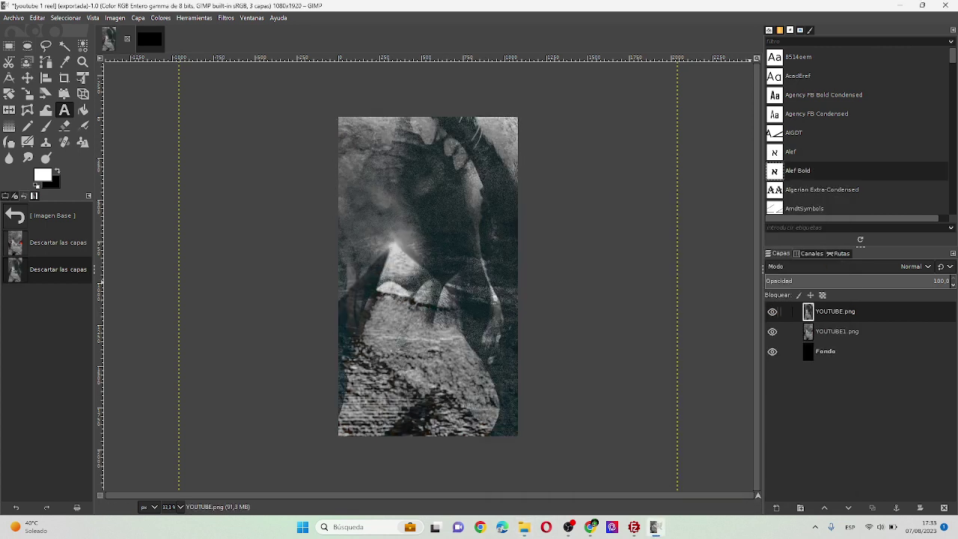
Step: Scale the collage down to the canvas width with Unified Transform
left_click(83, 77)
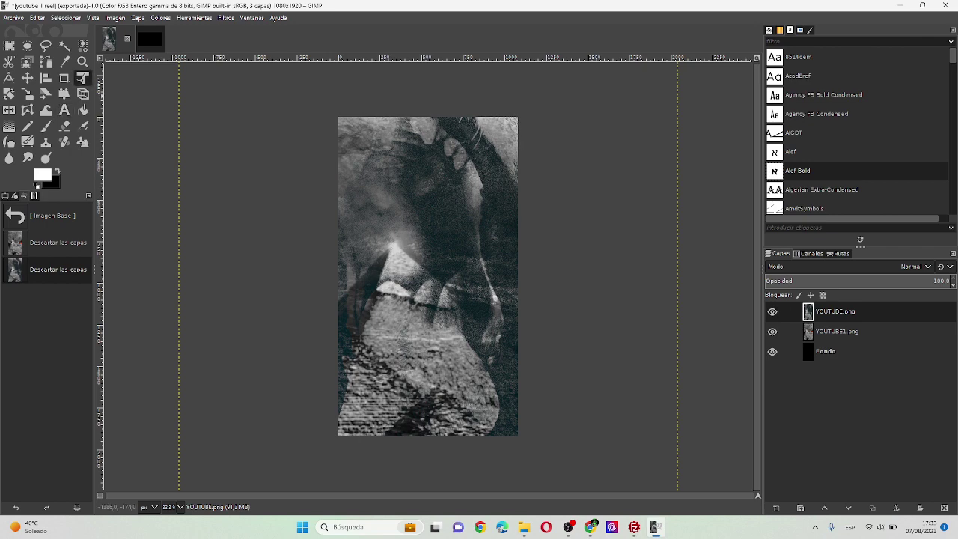
left_click(428, 276)
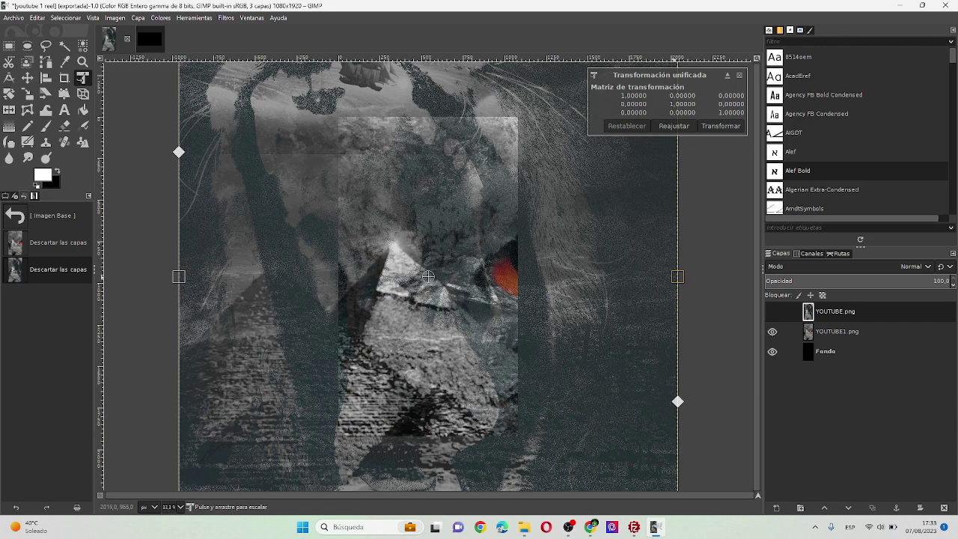
left_click_drag(677, 276, 408, 277)
mouse_move(276, 280)
left_mouse_down()
mouse_move(403, 330)
mouse_move(452, 324)
left_mouse_up()
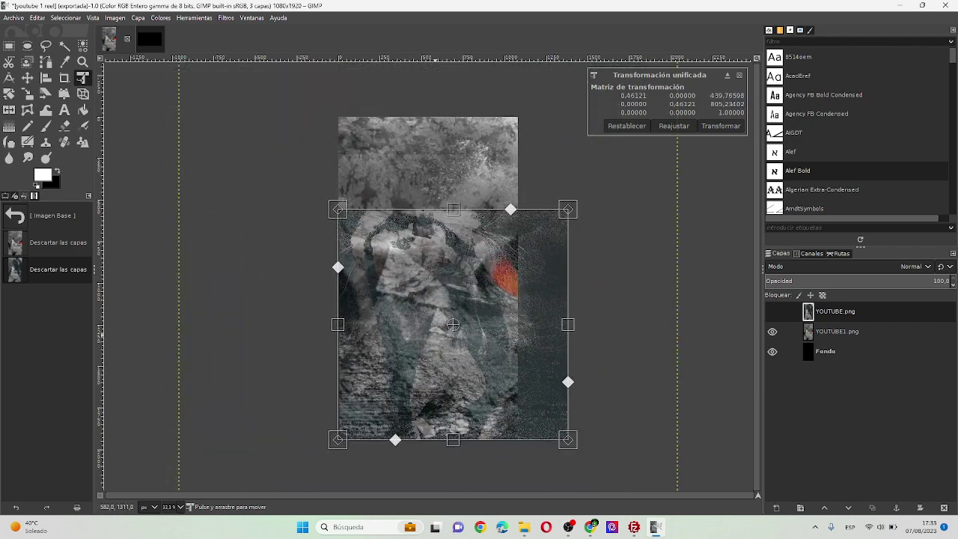
left_click_drag(567, 209, 517, 260)
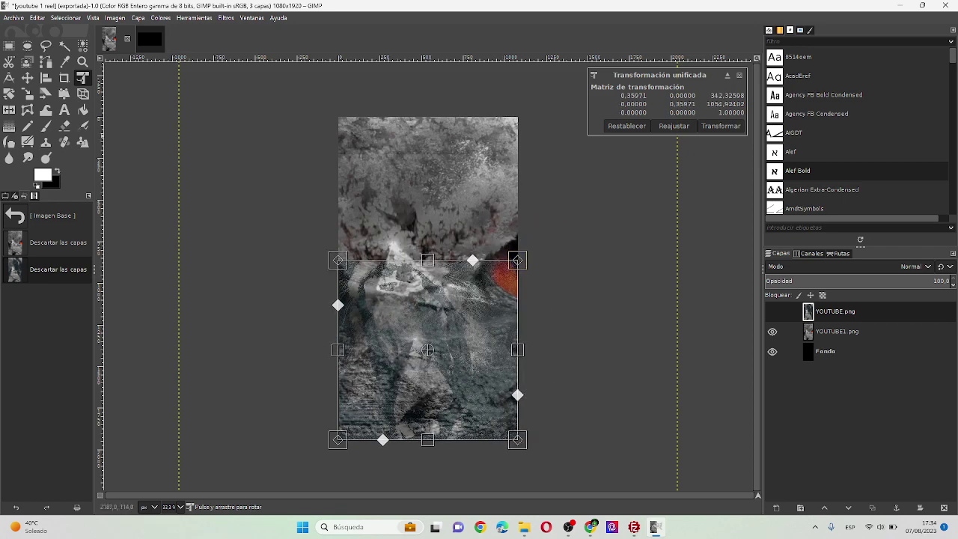
left_click(720, 126)
left_click(428, 350)
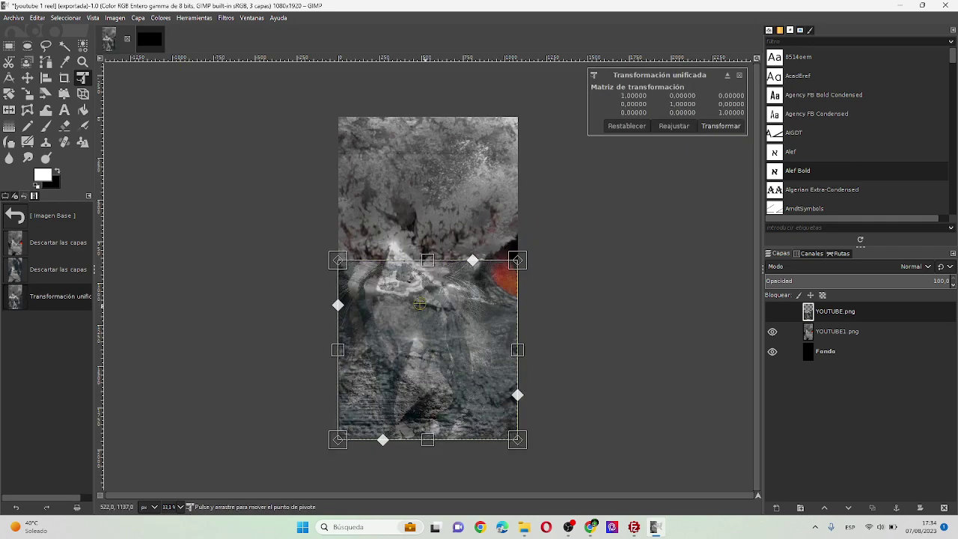
key("Escape")
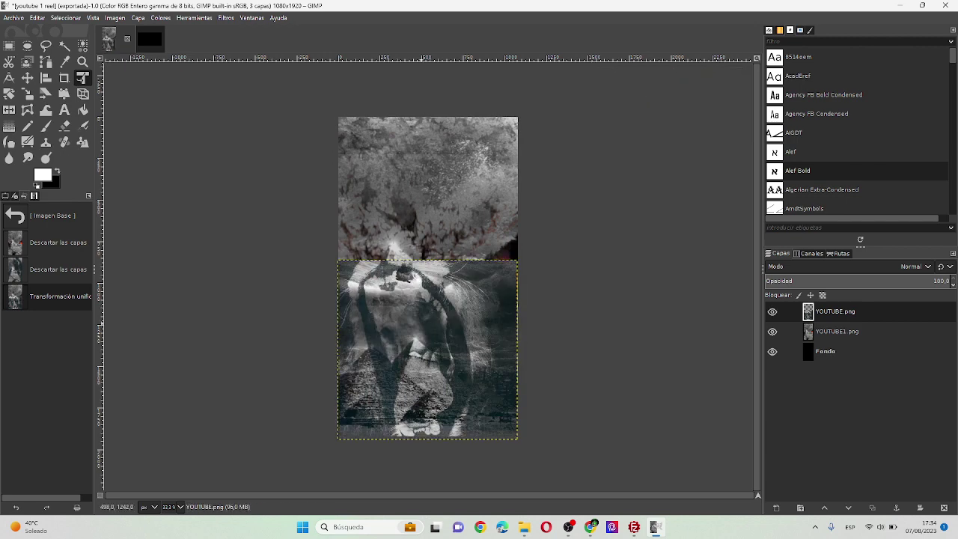
Step: Move the collage into the canvas's upper half, then select the owl layer
left_click(437, 348)
left_click_drag(427, 349, 428, 203)
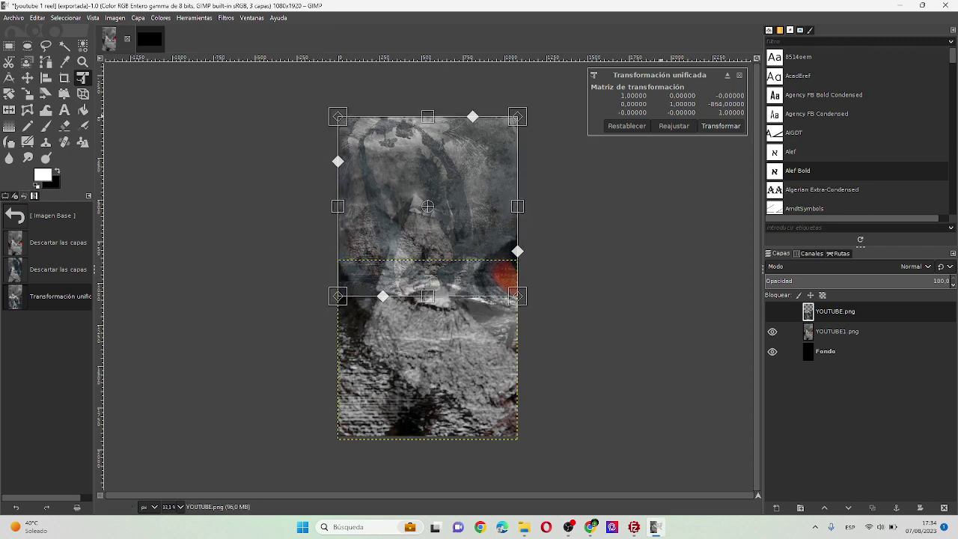
left_click(721, 125)
left_click(773, 311)
left_click(823, 331)
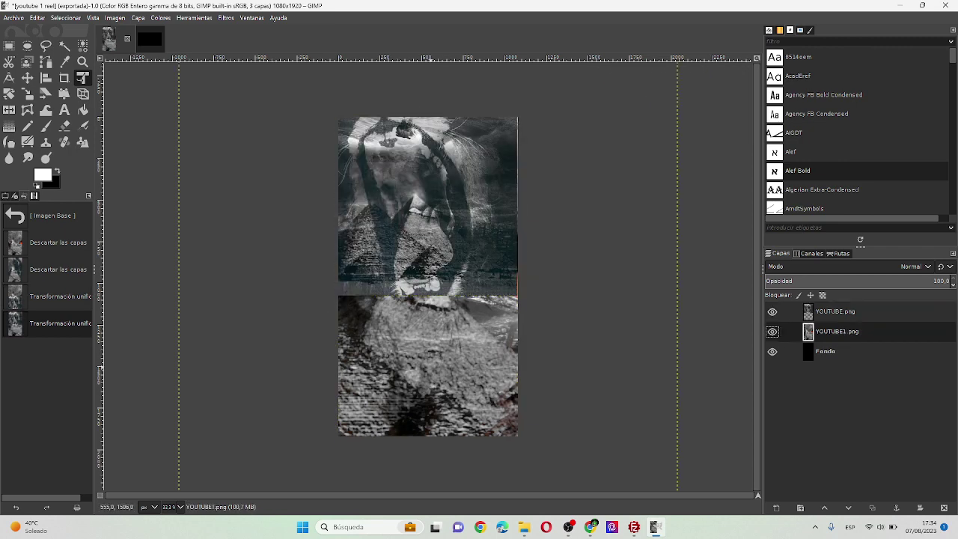
Step: Scale the owl layer to about 35% and place it in the lower half
left_click(428, 276)
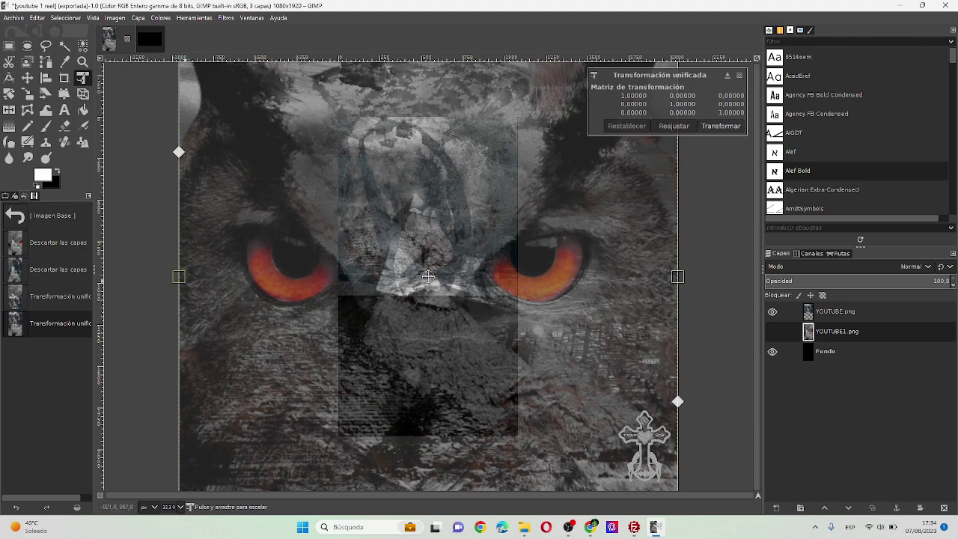
left_click_drag(179, 277, 506, 276)
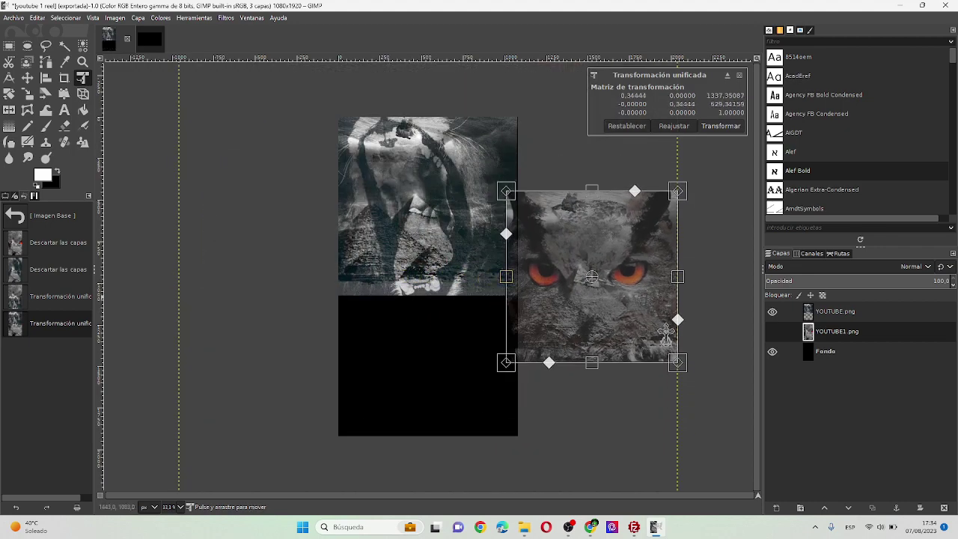
left_click_drag(665, 336, 498, 408)
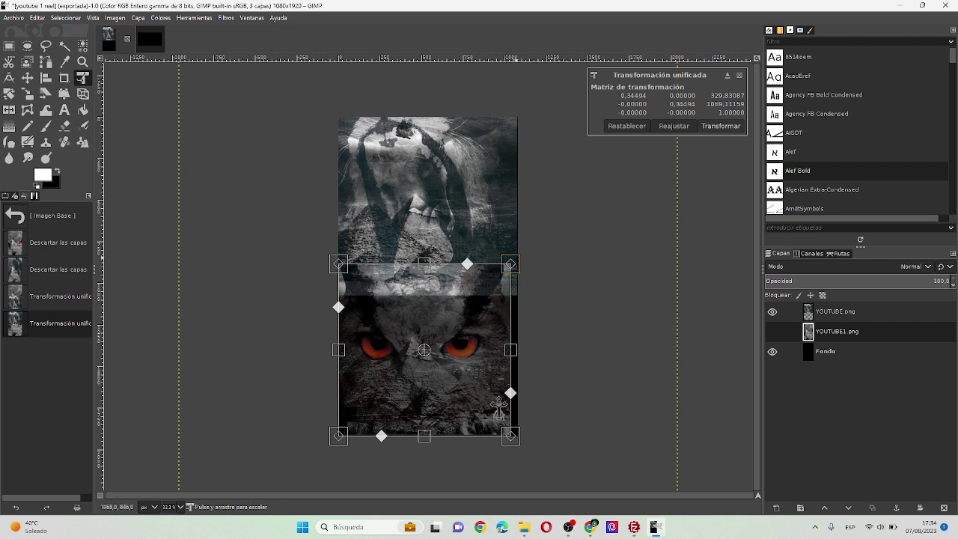
left_click_drag(510, 264, 519, 256)
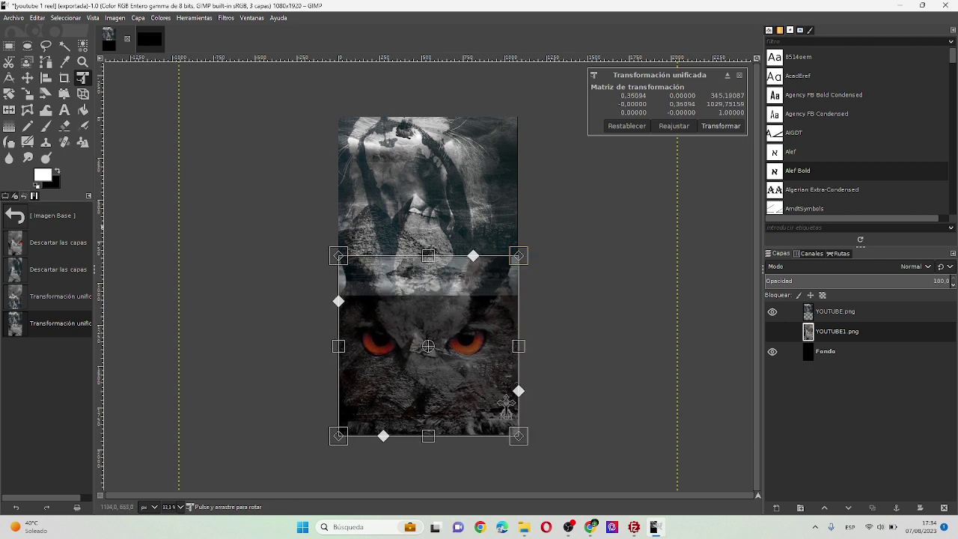
key("Return")
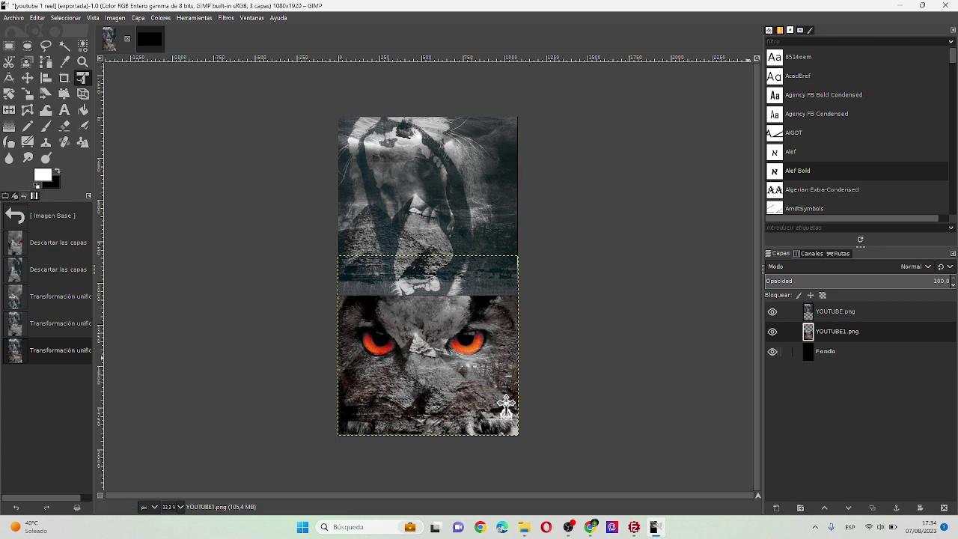
Step: Raise YOUTUBE1.png above YOUTUBE.png in the layer stack
left_click_drag(837, 331, 836, 308)
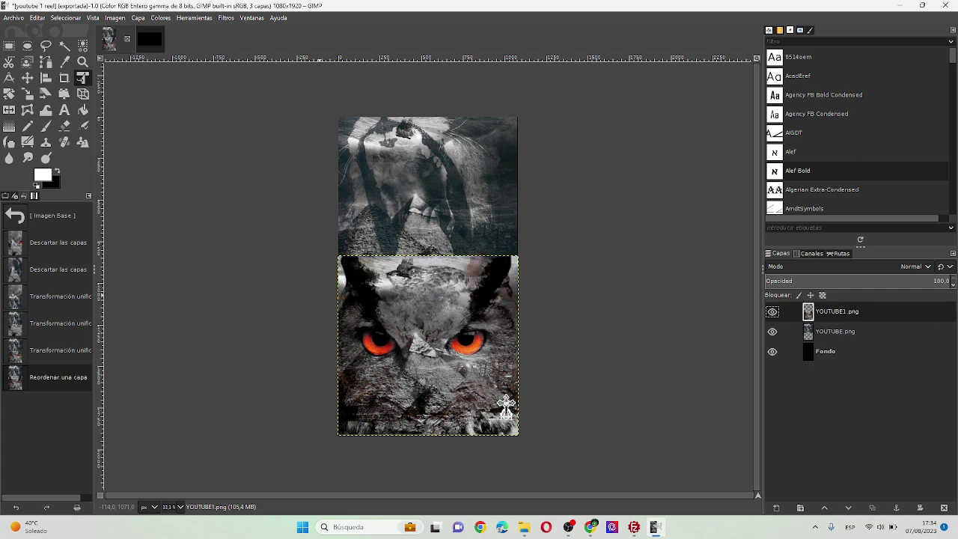
left_click(506, 405)
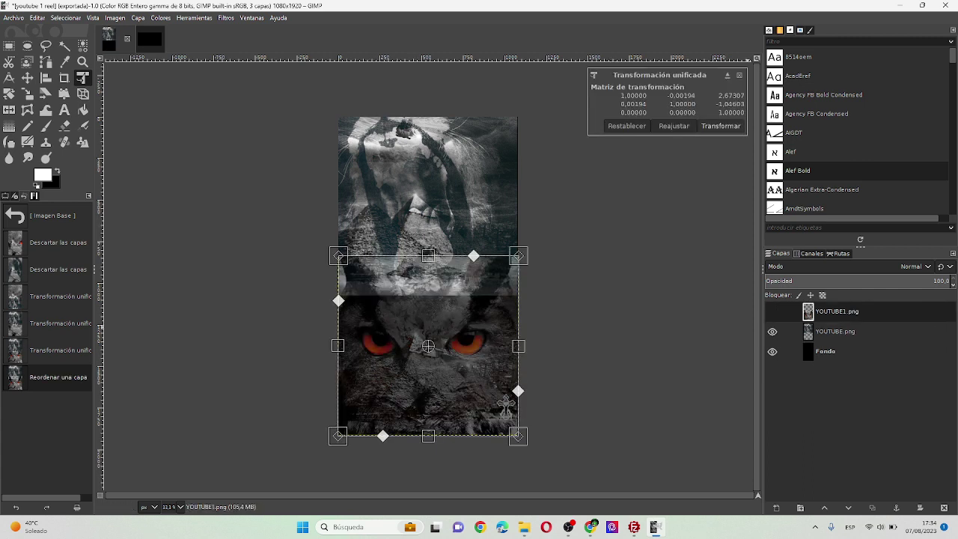
key("Return")
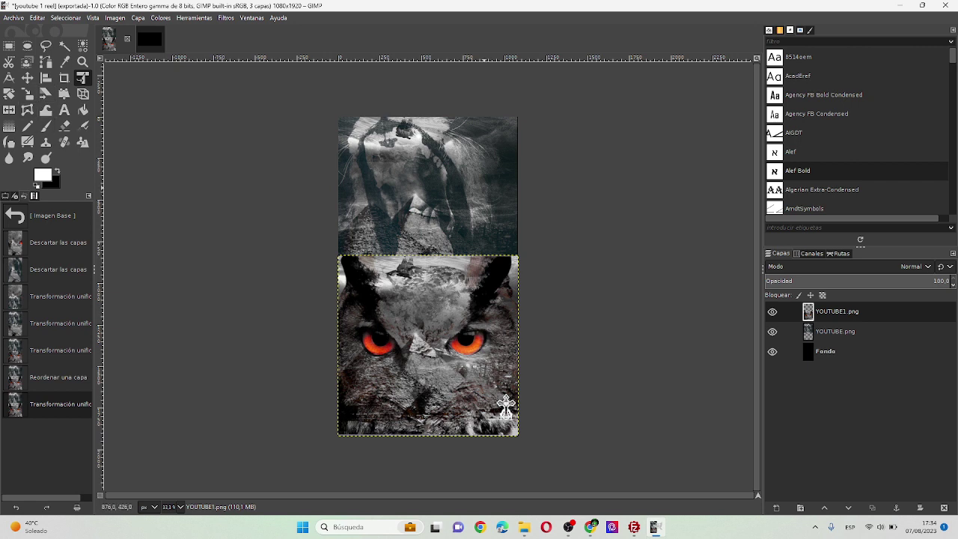
Step: Export the reel as youtube 1 reel.png and preview it from the Desktop folder
key("alt+a")
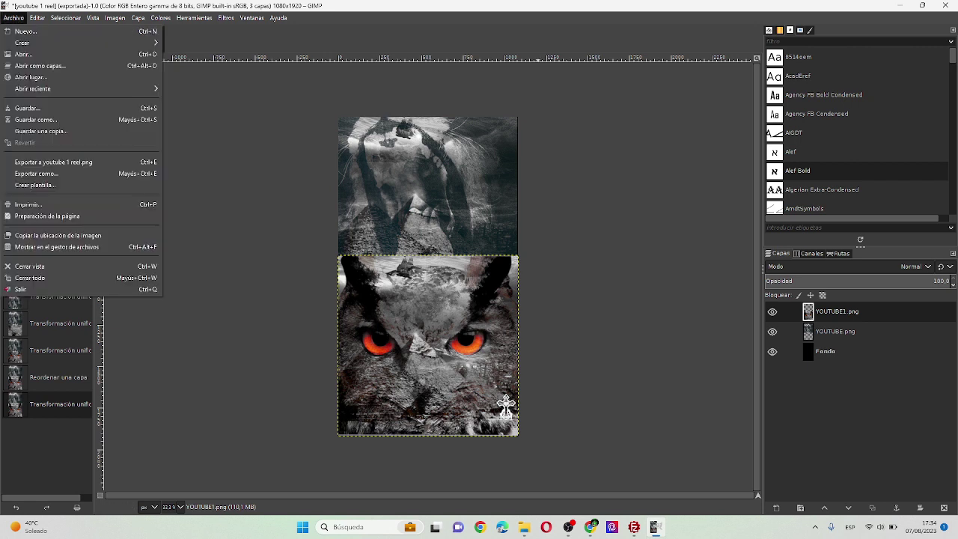
key("Left")
key("Right")
key("Down")
left_click(524, 527)
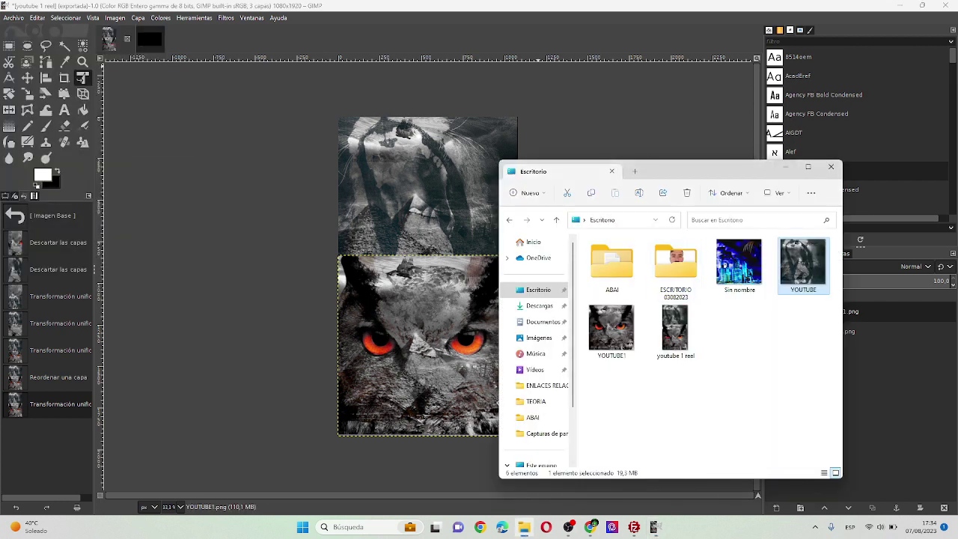
double_click(675, 330)
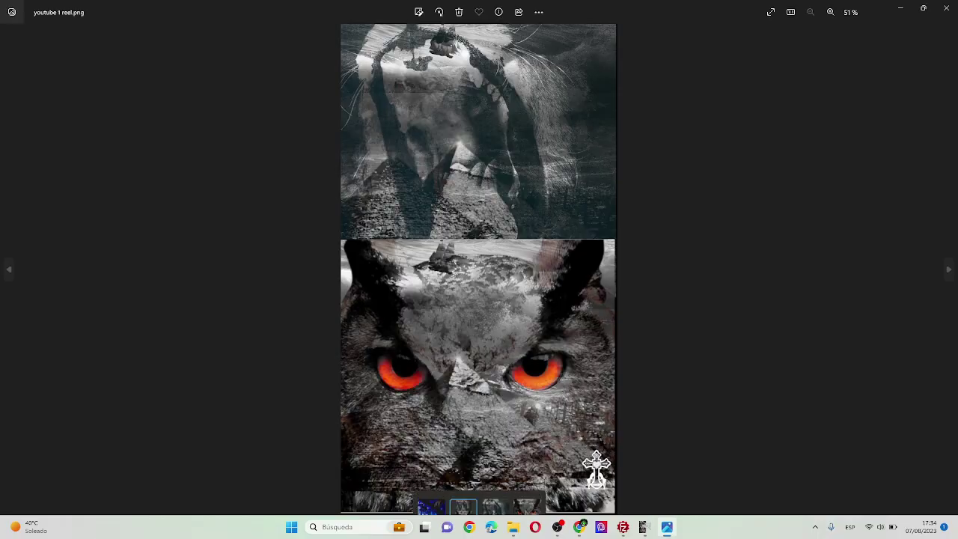
left_click(946, 7)
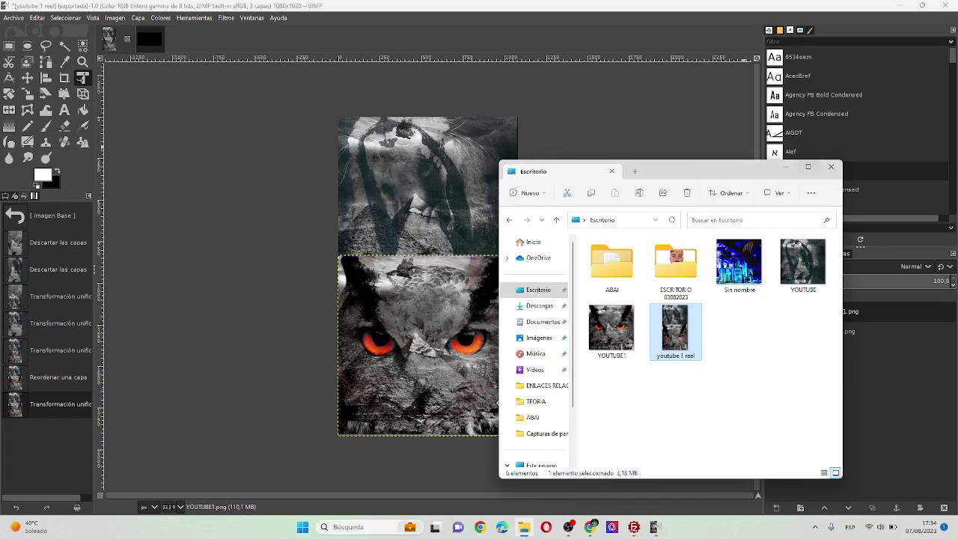
left_click(831, 166)
Step: Switch to the black 1280x720 image and drag YOUTUBE1.png onto it as a layer
left_click(138, 38)
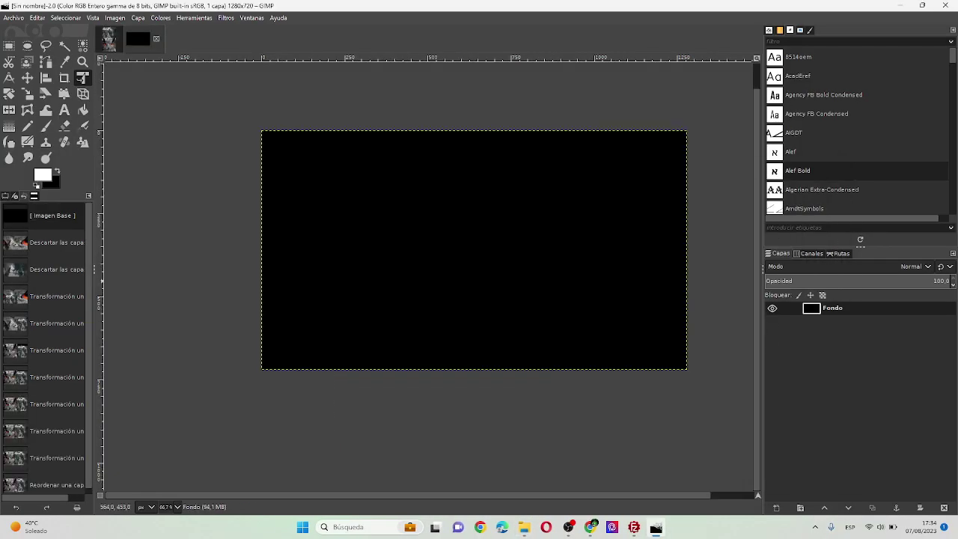
left_click(524, 527)
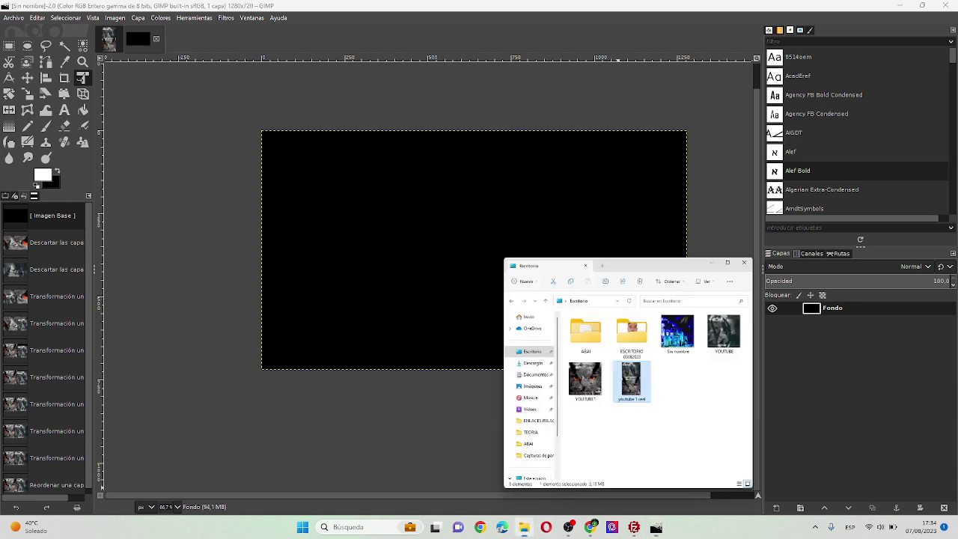
key("Left")
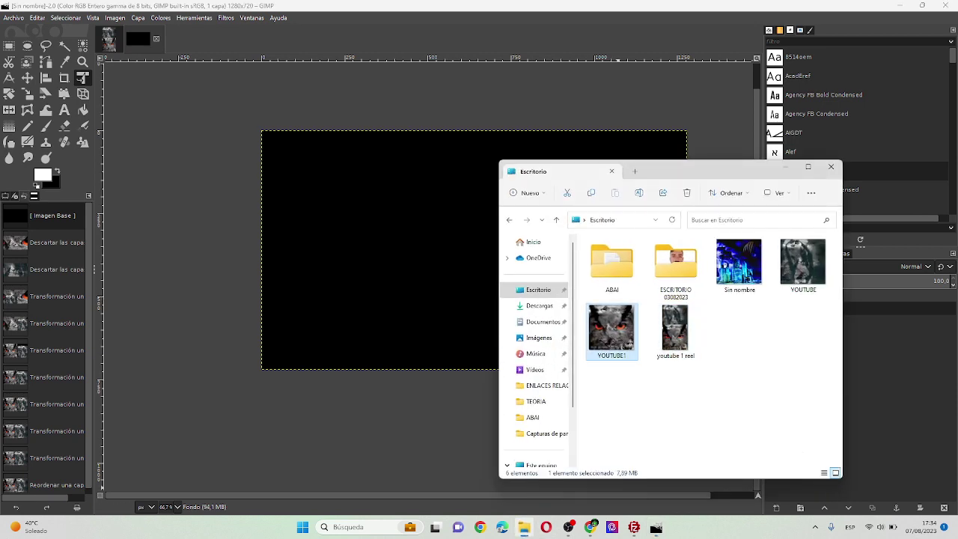
left_click_drag(611, 329, 374, 299)
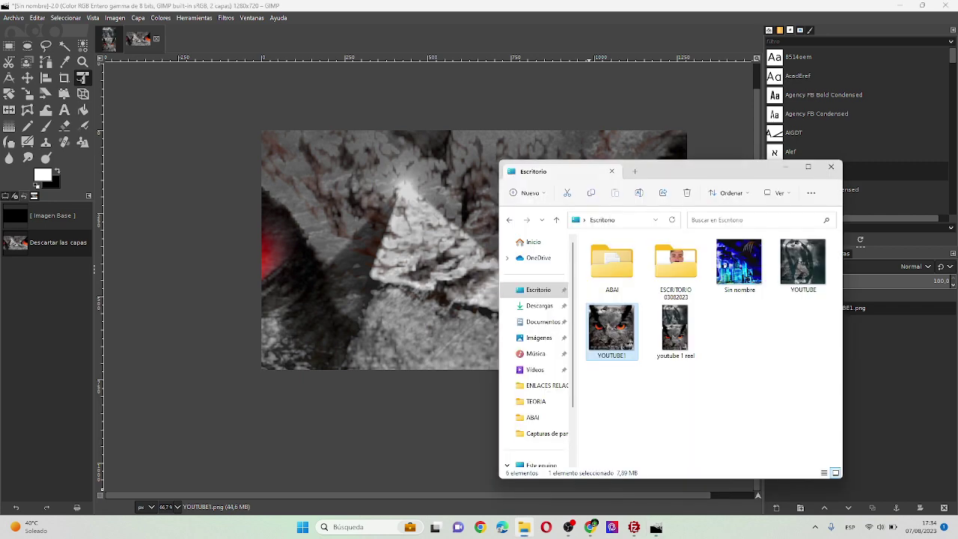
key("Left")
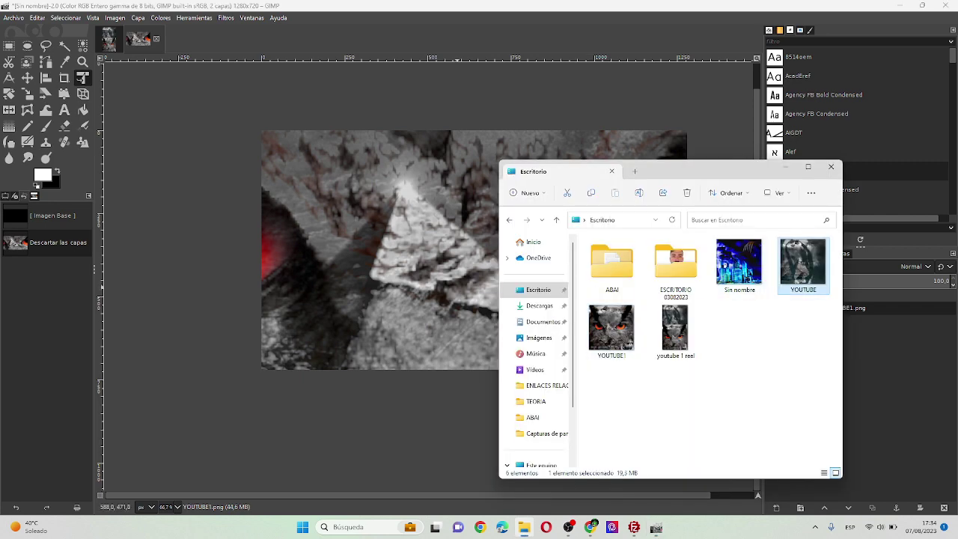
Step: Add the YOUTUBE collage as a third layer and scale it into the cover's left half
left_click_drag(803, 266, 474, 251)
left_click(474, 250)
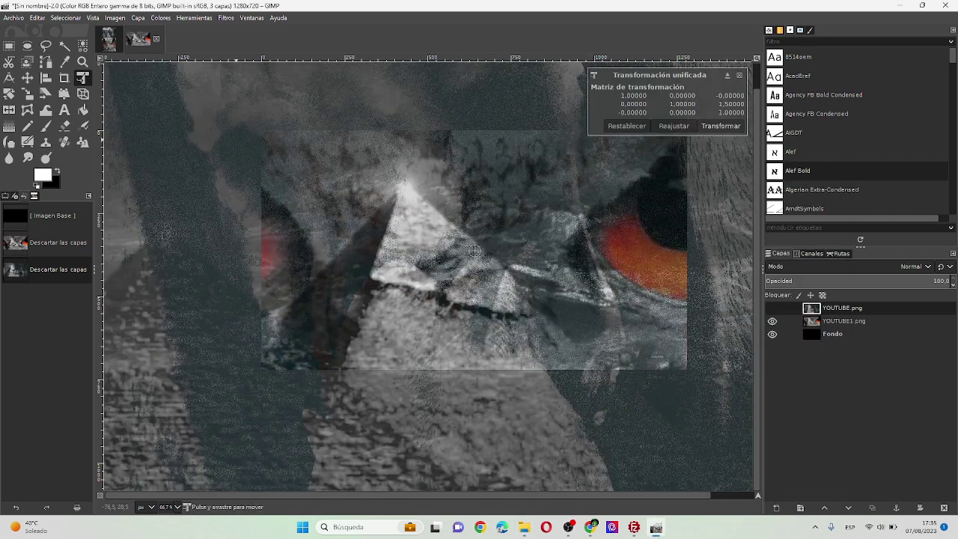
left_click(674, 125)
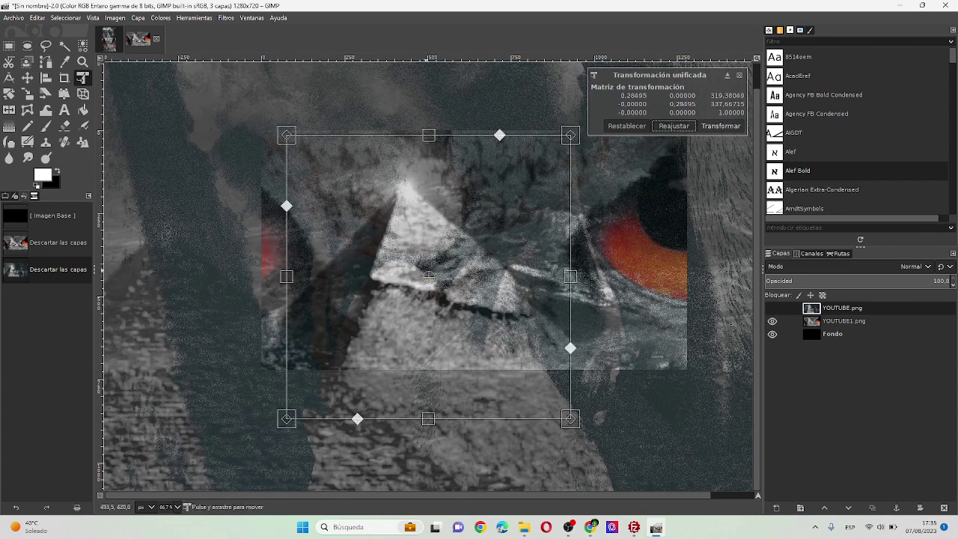
left_click_drag(286, 136, 492, 341)
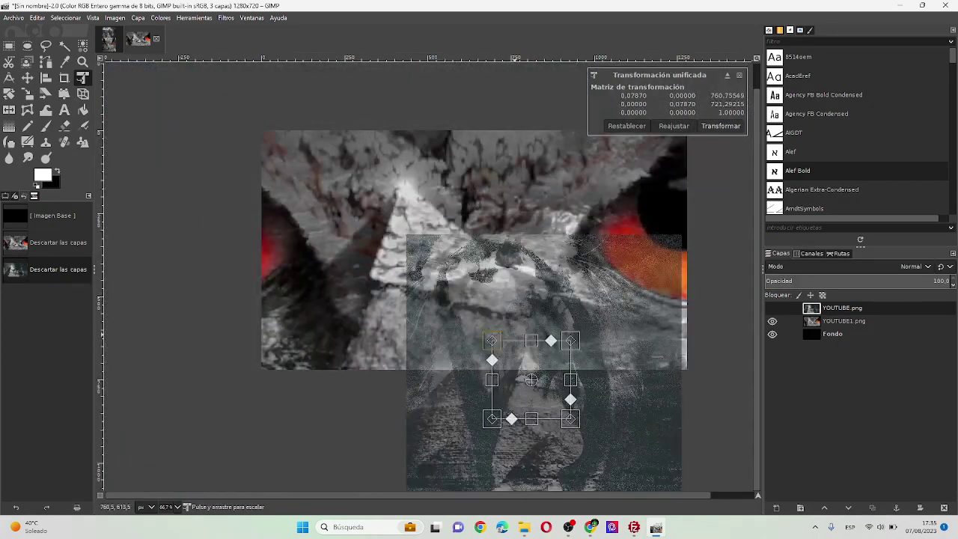
left_click_drag(595, 287, 582, 274)
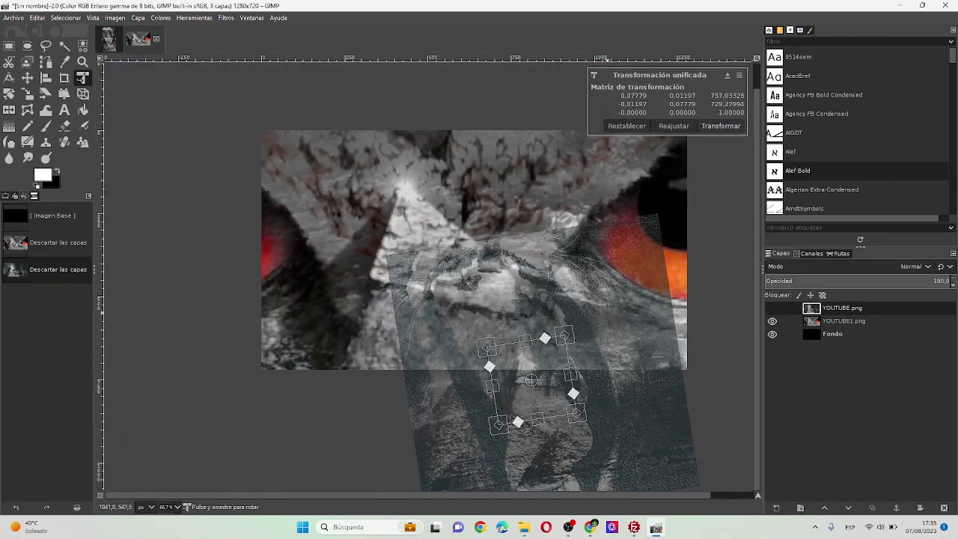
key("ctrl+z")
left_click_drag(531, 381, 387, 276)
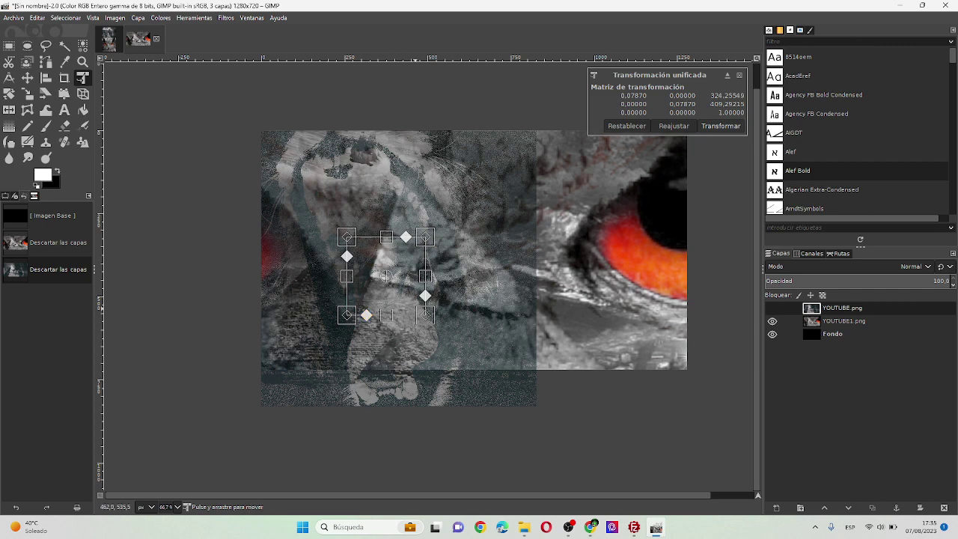
left_click_drag(425, 314, 414, 303)
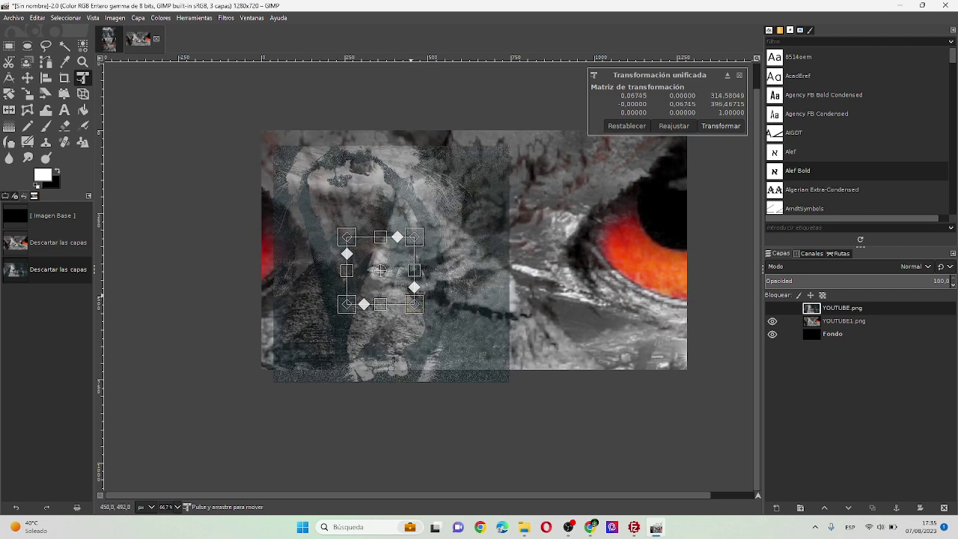
left_click(721, 126)
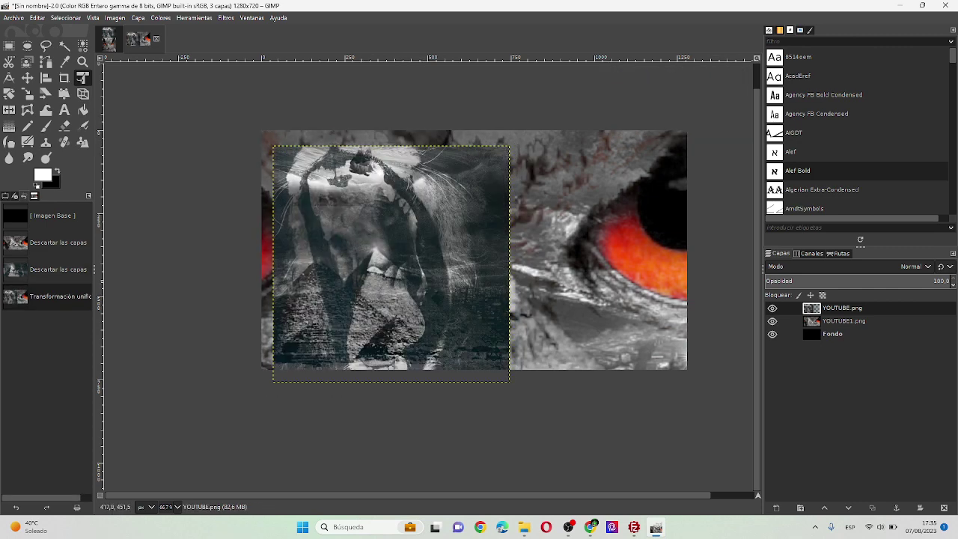
Step: Nudge the collage to the top edge and enlarge it slightly to fill its half
left_click(421, 283)
left_click_drag(380, 252, 379, 248)
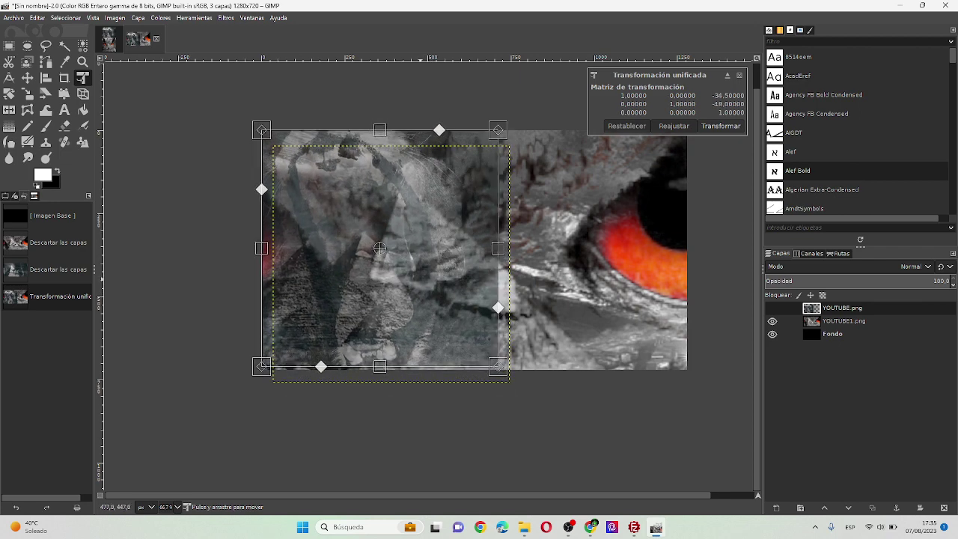
left_click_drag(499, 367, 501, 369)
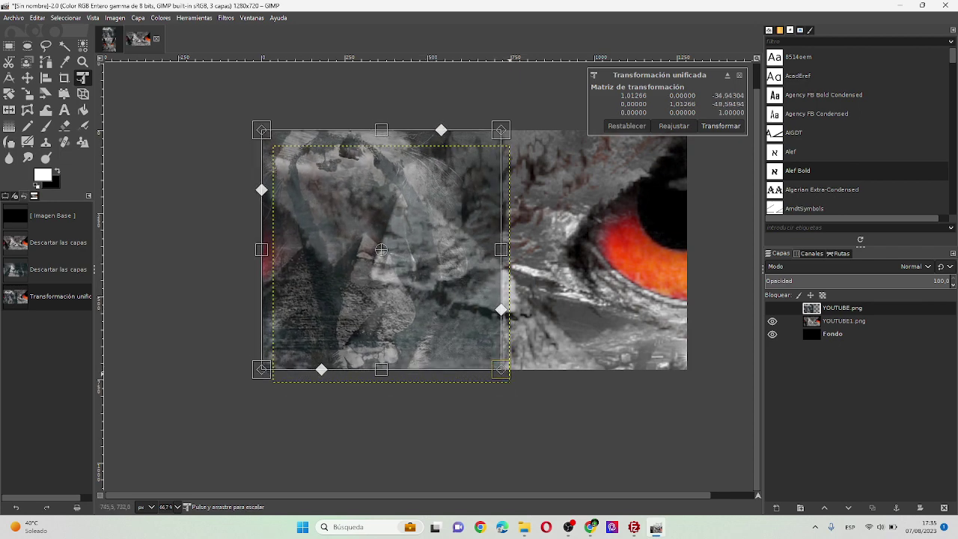
left_click(715, 125)
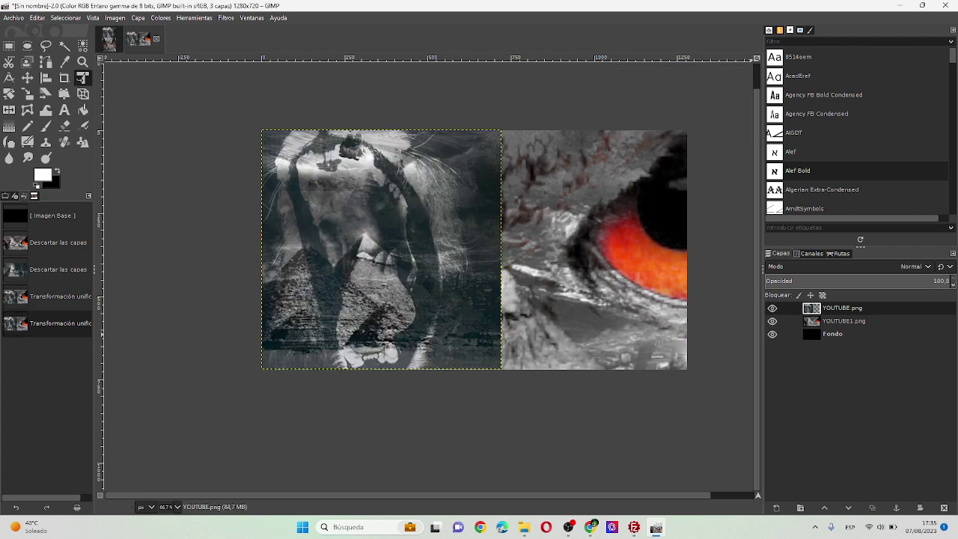
Step: Shrink the owl layer and move it onto the cover's right half
left_click(843, 320)
left_click(474, 250)
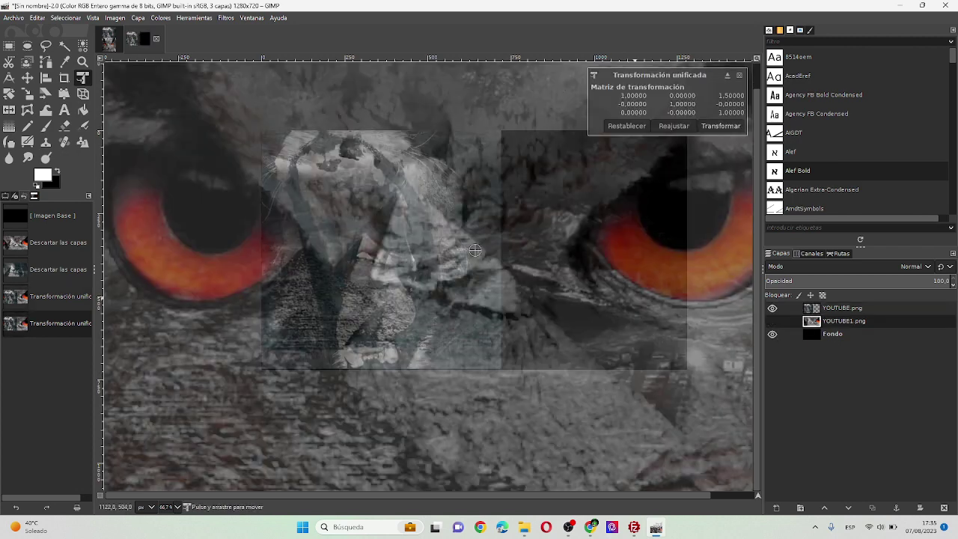
left_click(673, 125)
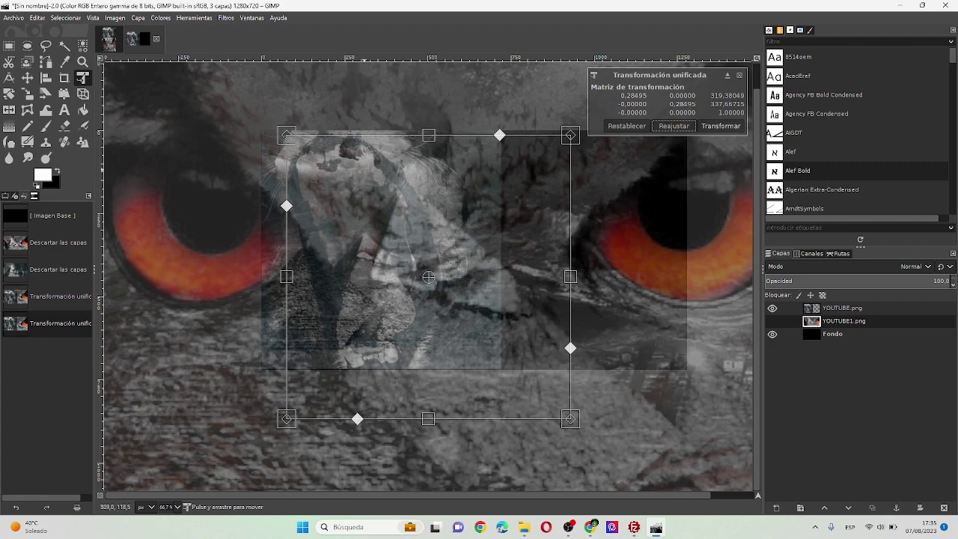
left_click_drag(287, 135, 506, 354)
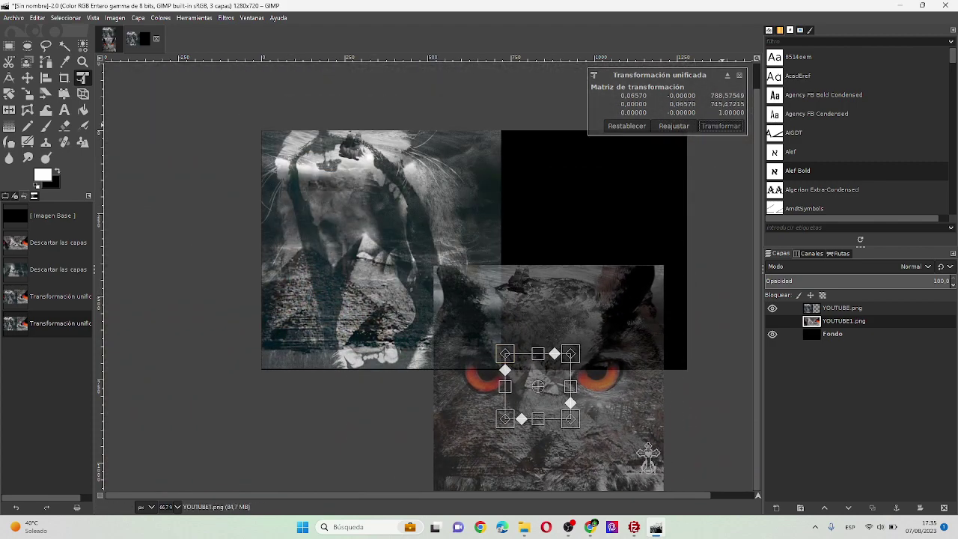
left_click(720, 126)
left_click(648, 454)
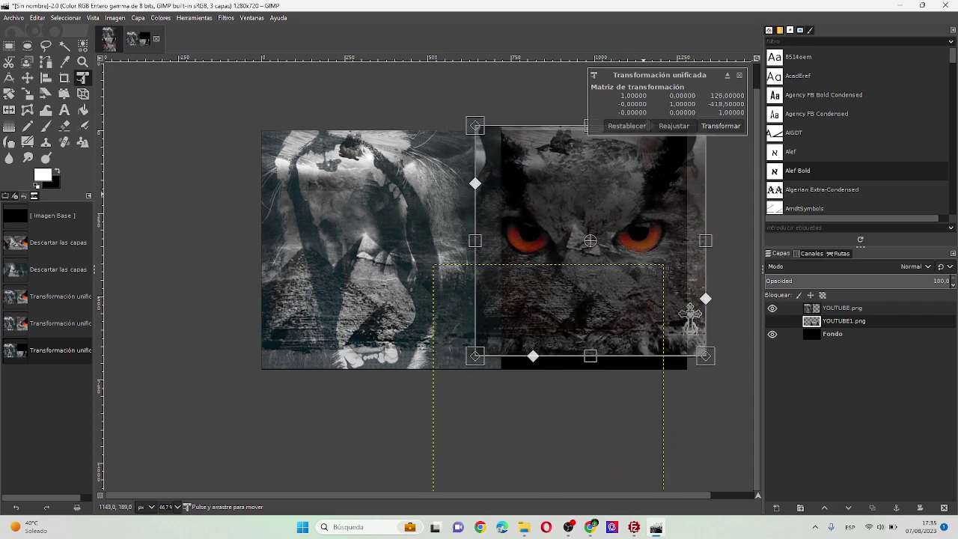
mouse_move(648, 454)
left_mouse_down()
mouse_move(681, 331)
mouse_move(672, 329)
left_mouse_up()
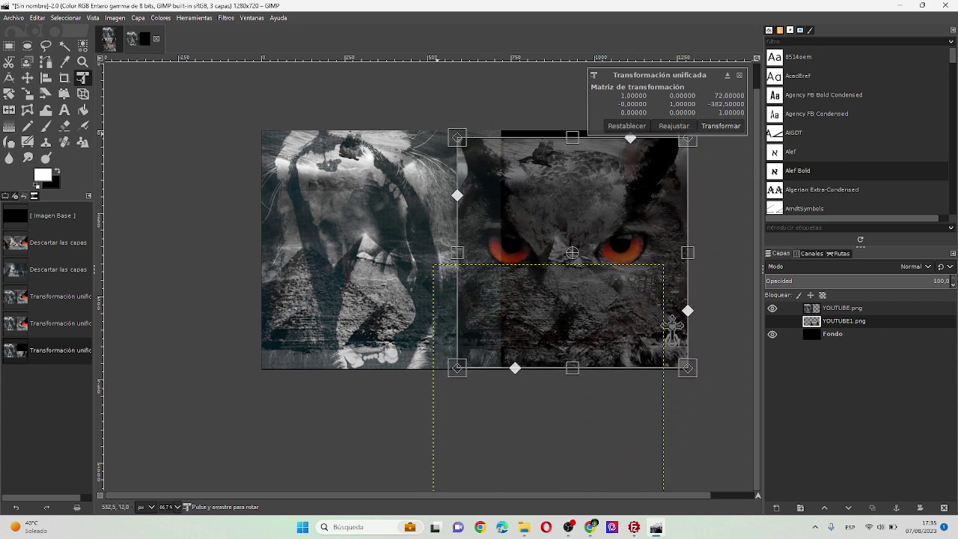
left_click_drag(672, 329, 672, 330)
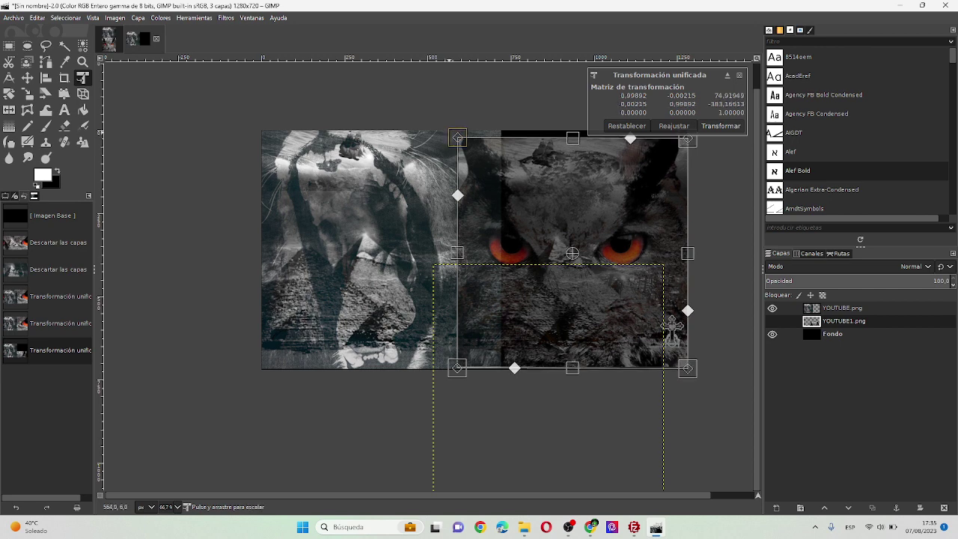
left_click_drag(453, 134, 447, 125)
key("Return")
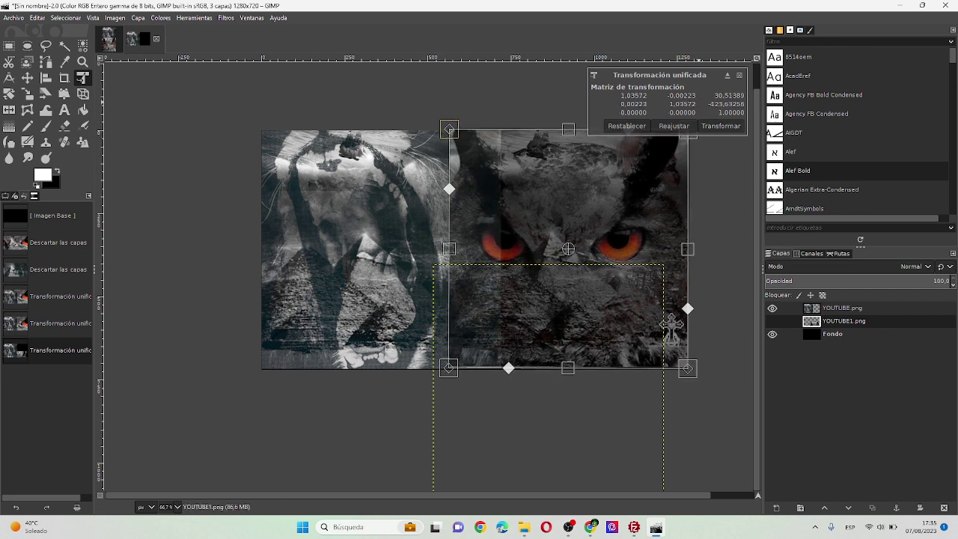
Step: Put the owl layer above the collage and pull its left edge to meet it
left_click_drag(843, 321, 844, 306)
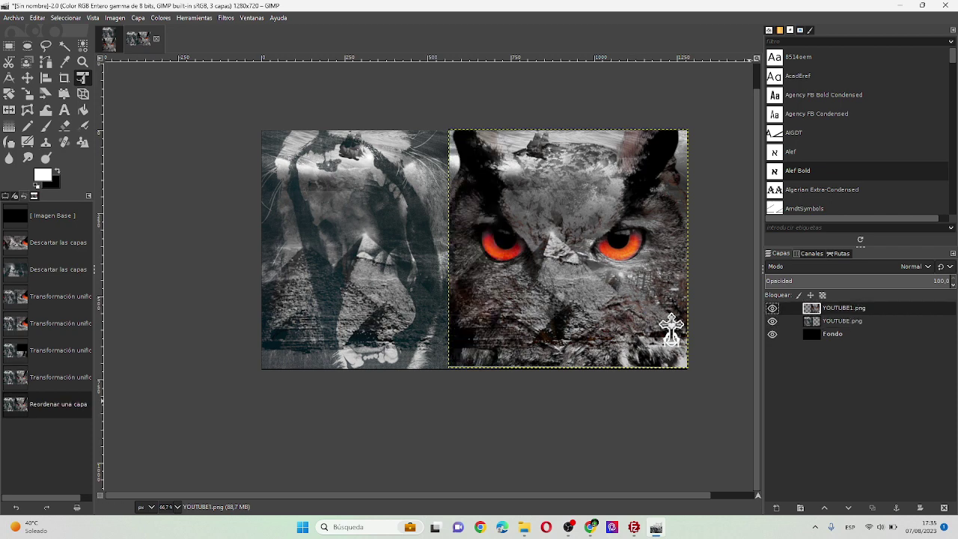
left_click(452, 378)
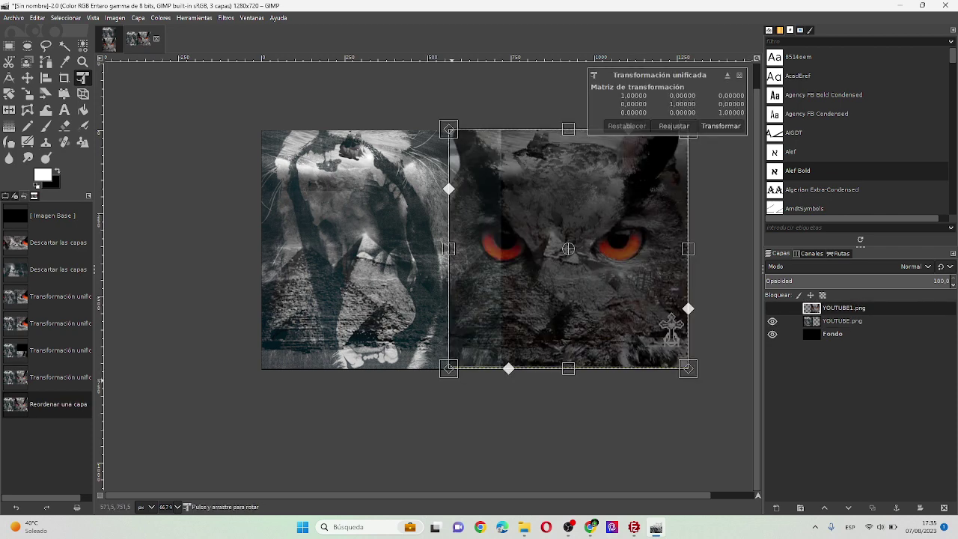
left_click_drag(449, 368, 446, 369)
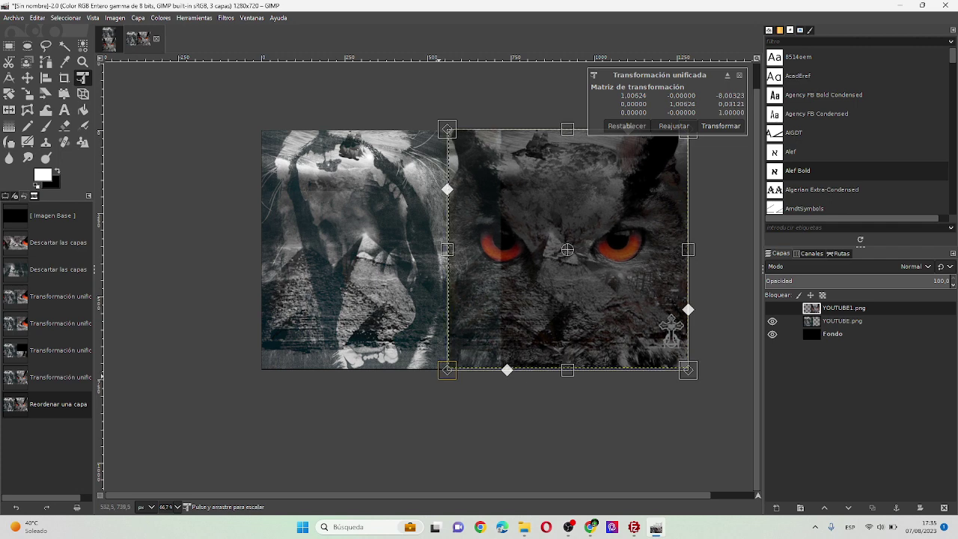
left_click(720, 125)
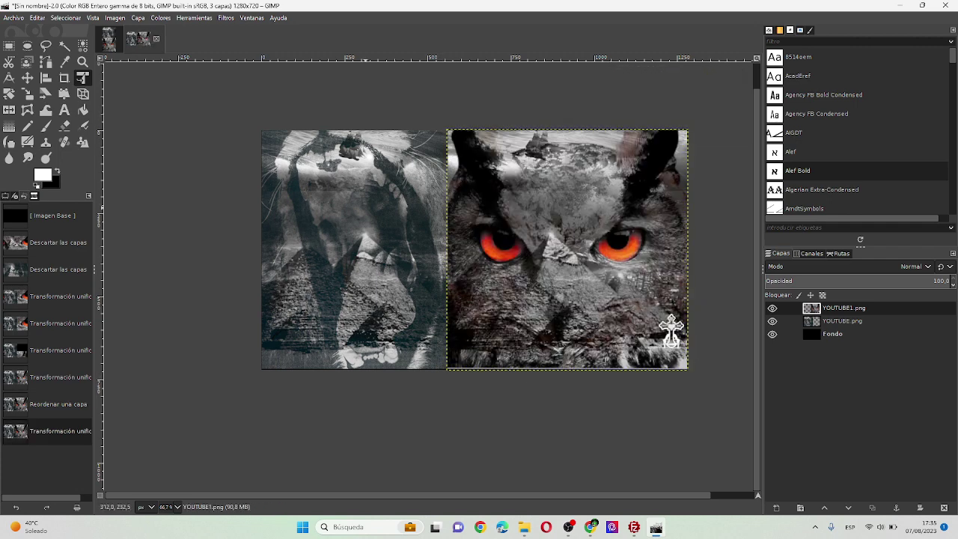
Step: Export the cover to the Desktop as 'youtube 1 portada.png' using default PNG settings
key("ctrl+shift+e")
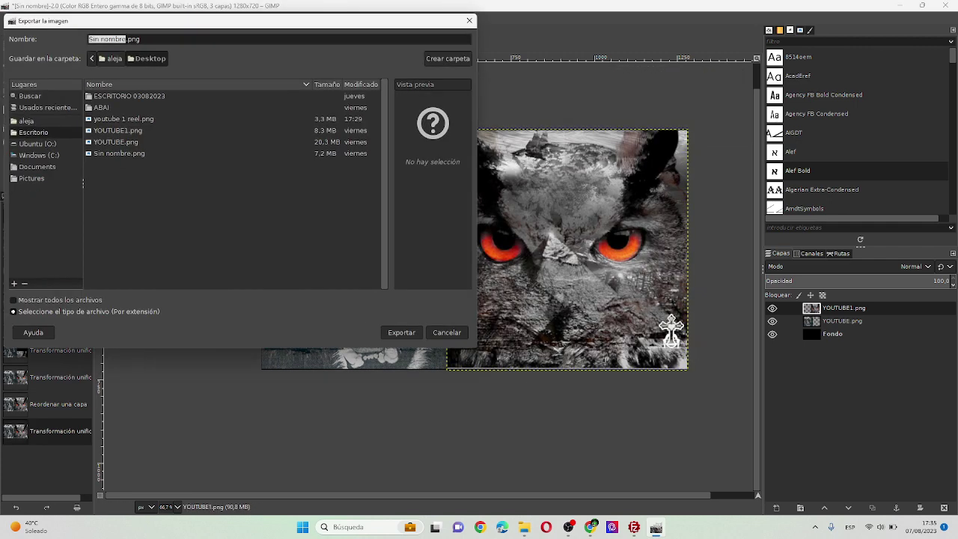
type("youtu")
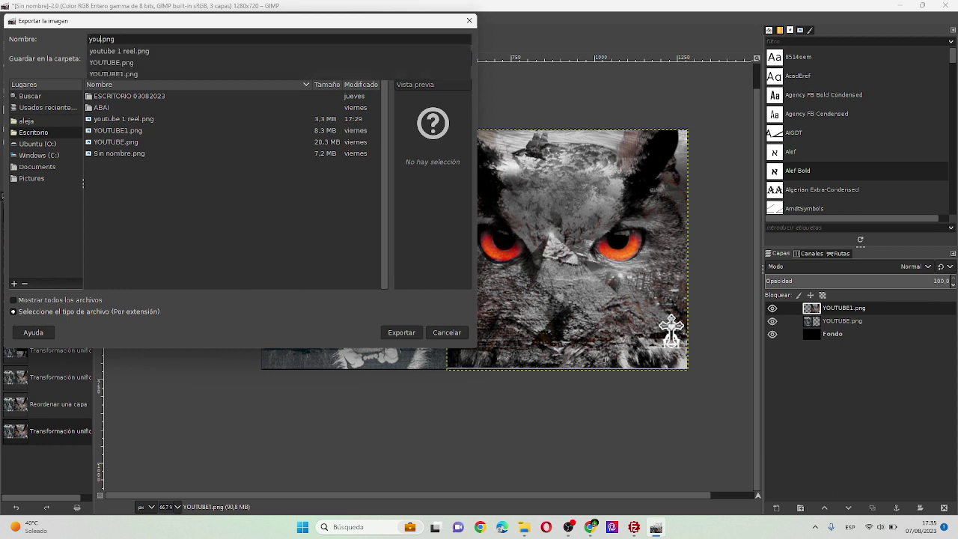
type("be 1 ")
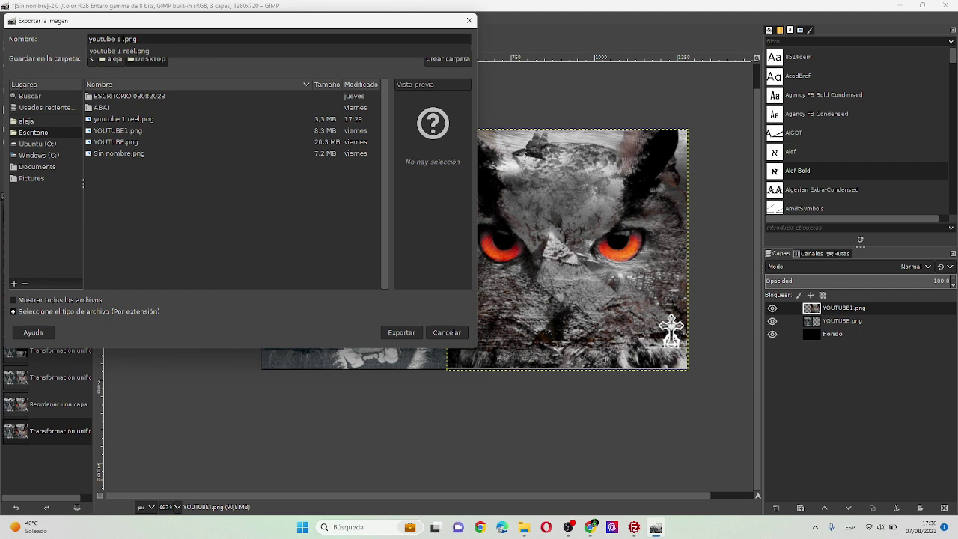
type("portad")
key("Return")
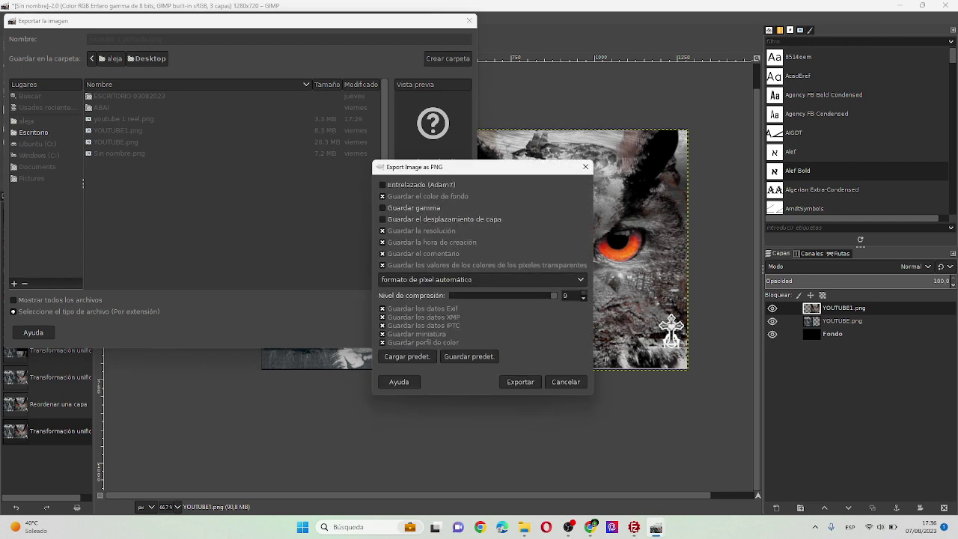
key("Return")
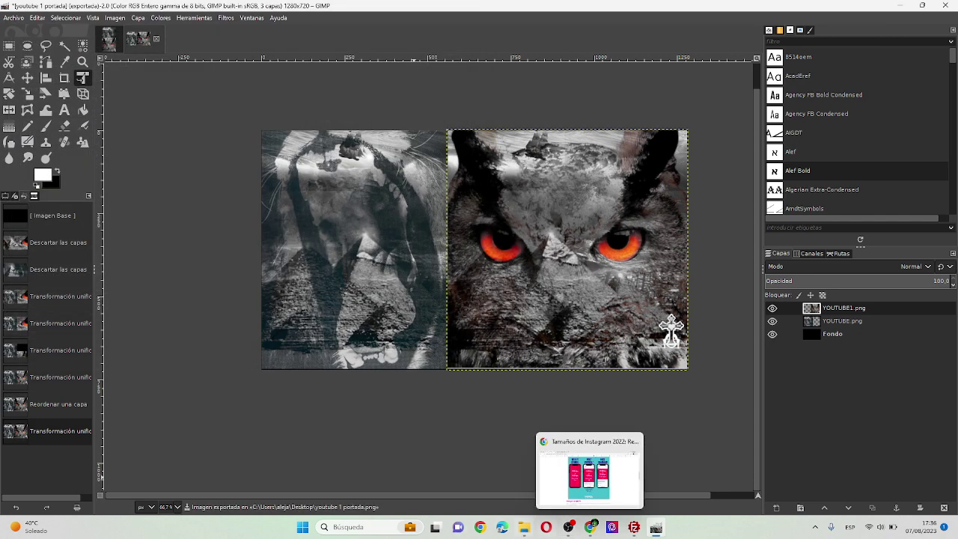
left_click(524, 527)
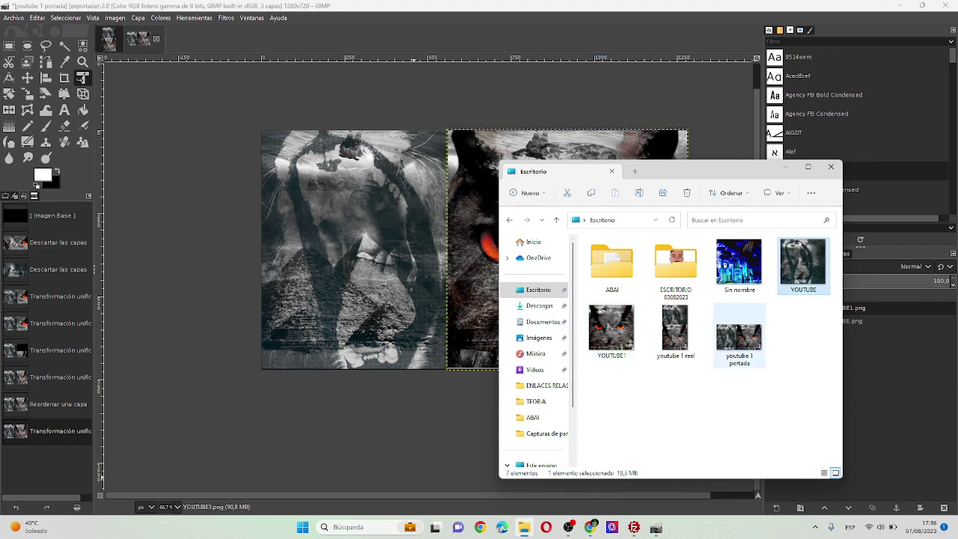
left_click(675, 330)
left_click(739, 337)
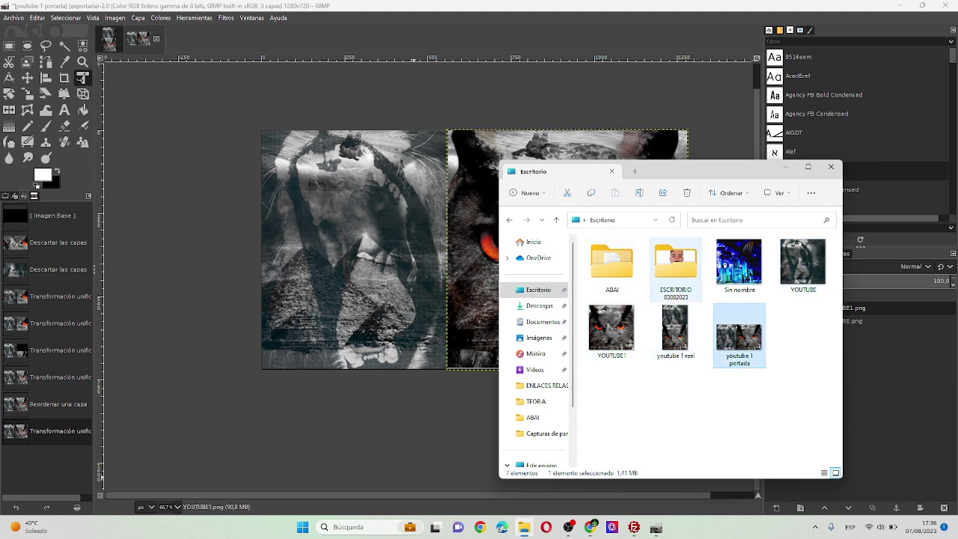
left_click(534, 369)
scroll(718, 351, "down", 2)
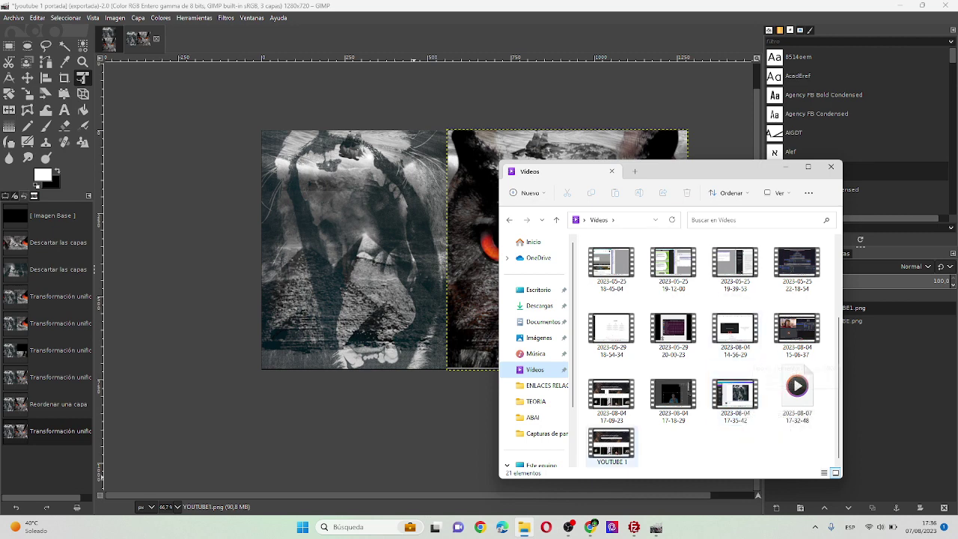
left_click(612, 445)
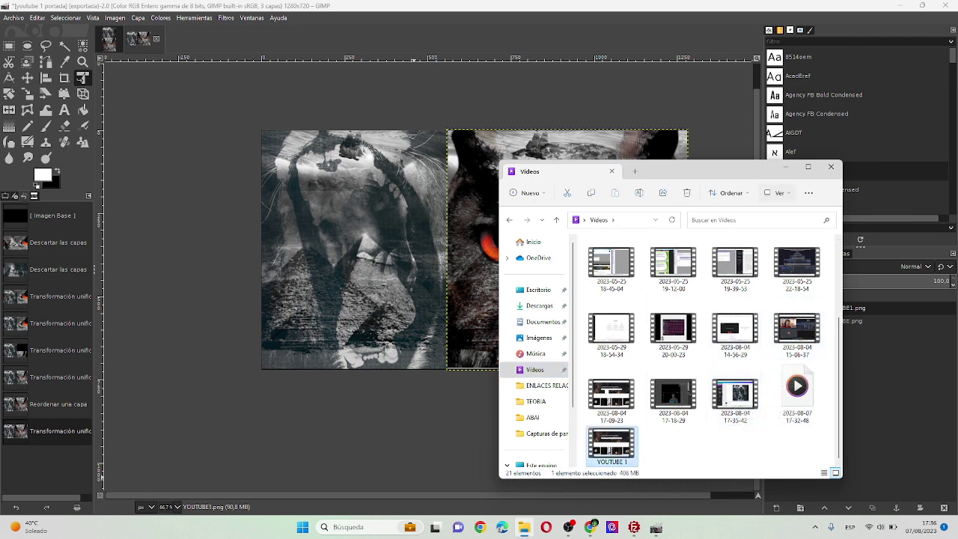
left_click(100, 476)
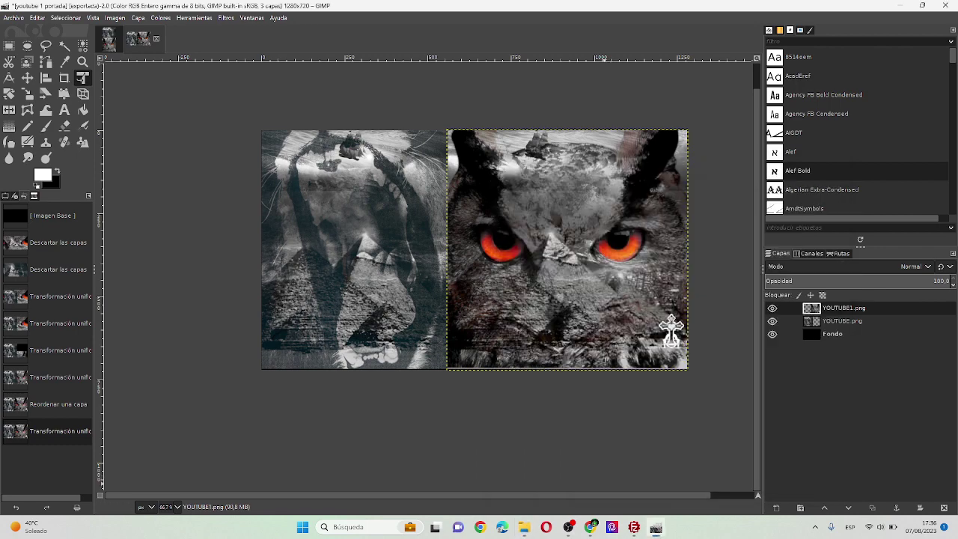